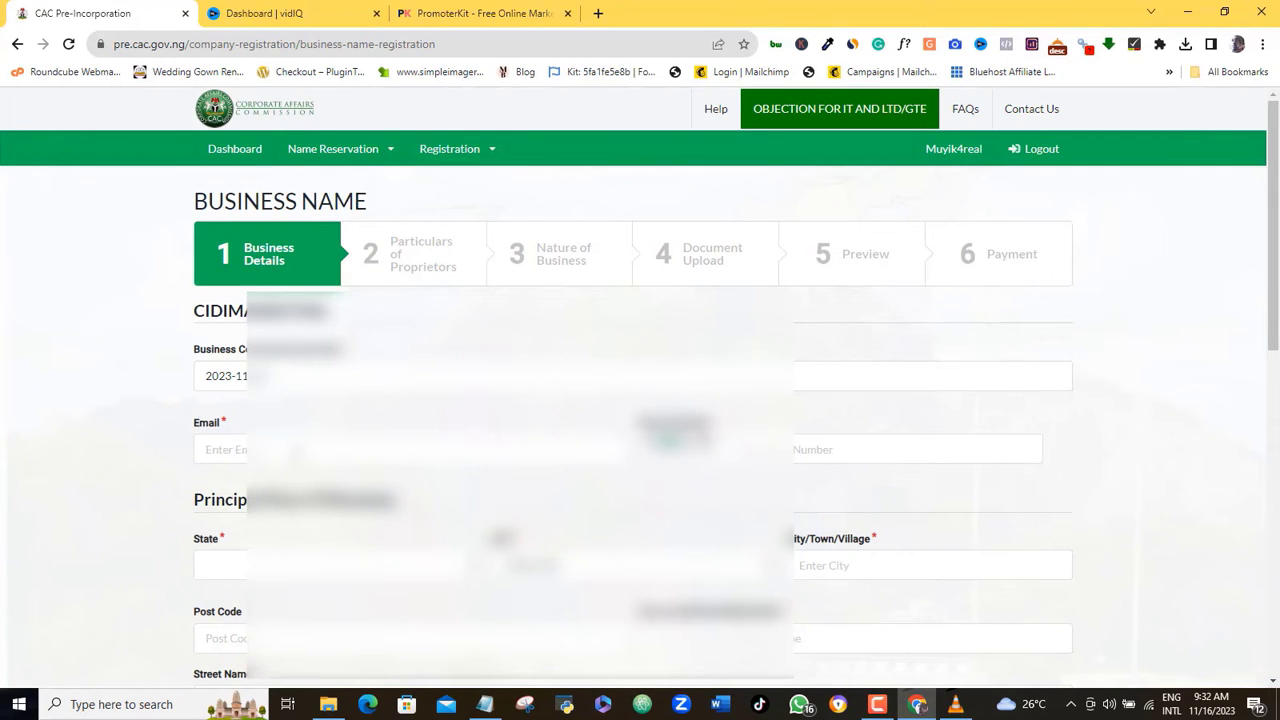
- Fill in the business email, phone number and principal address from the browser's saved details, and choose the local government area
{"action": "left_click", "coordinate": [296, 454]}
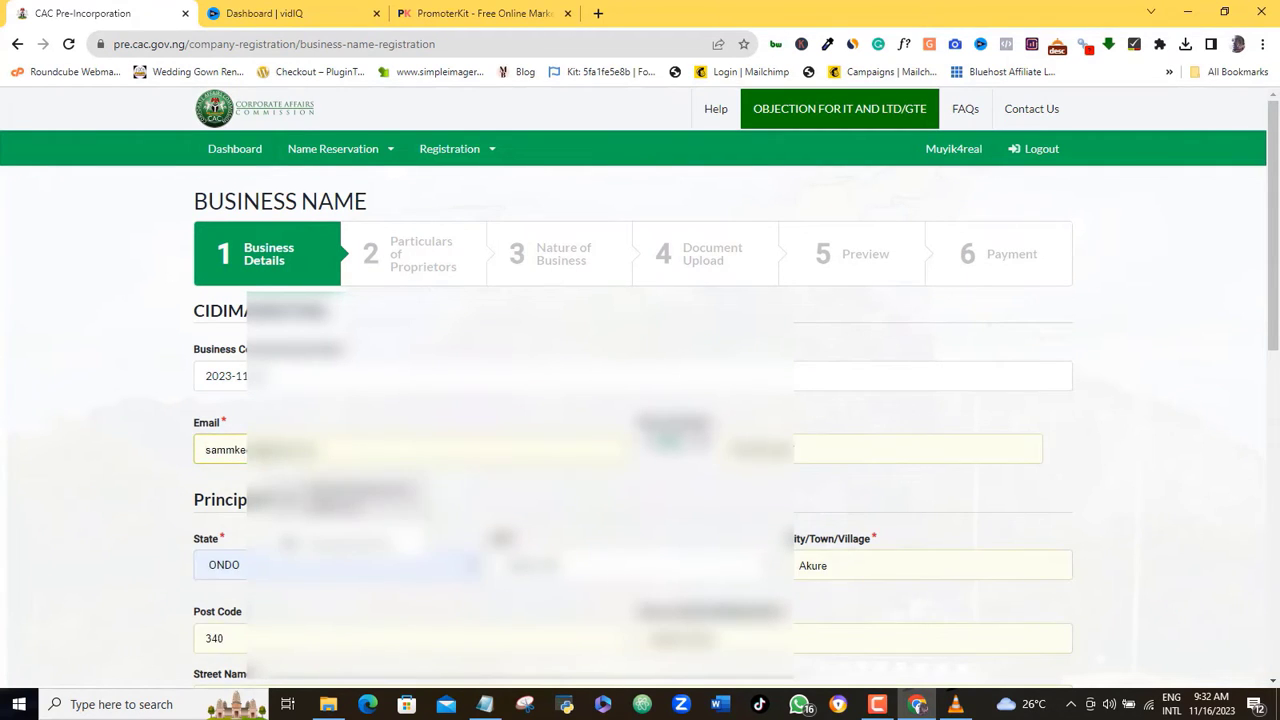
{"action": "left_click", "coordinate": [362, 498]}
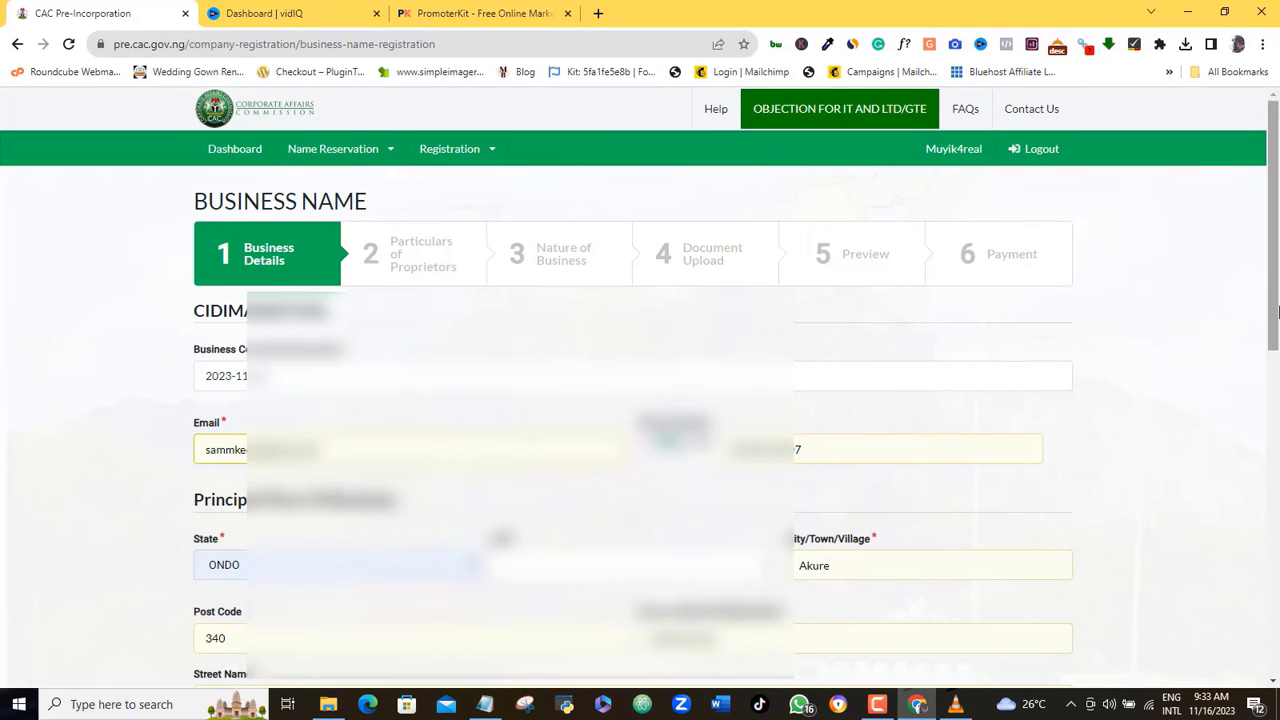
{"action": "left_click_drag", "start_coordinate": [1278, 313], "coordinate": [1275, 422]}
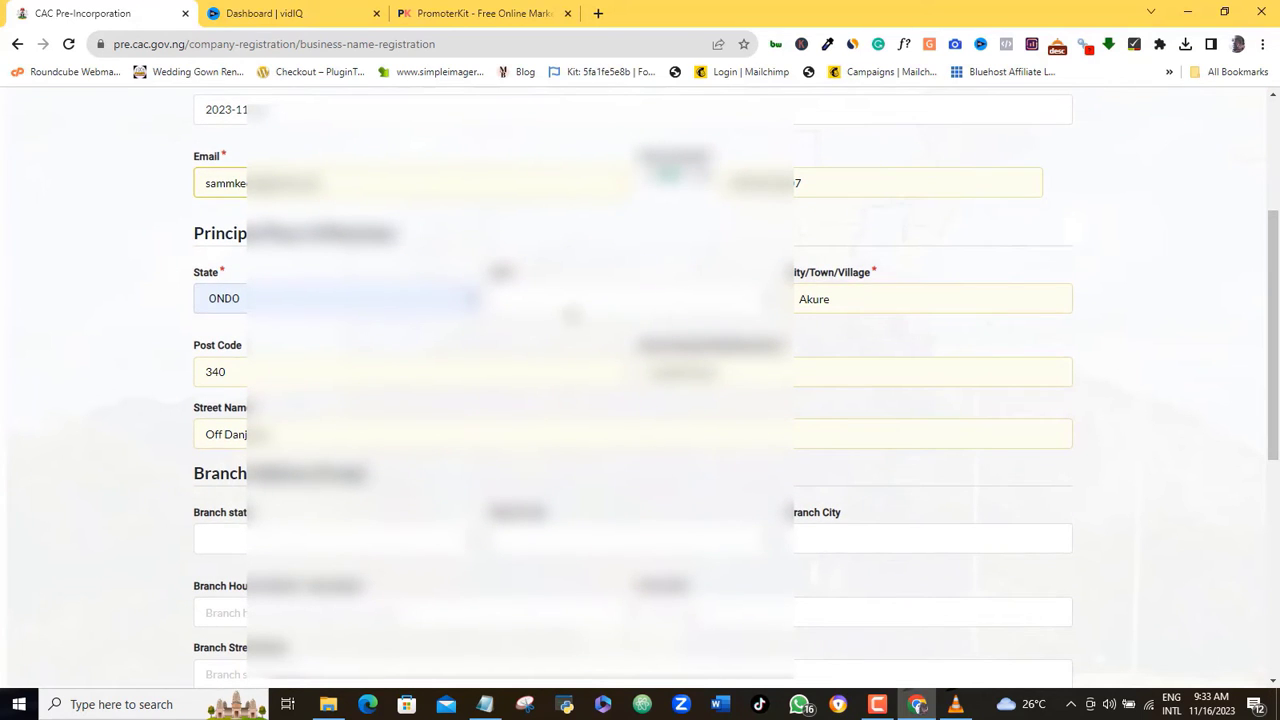
{"action": "left_click", "coordinate": [565, 305]}
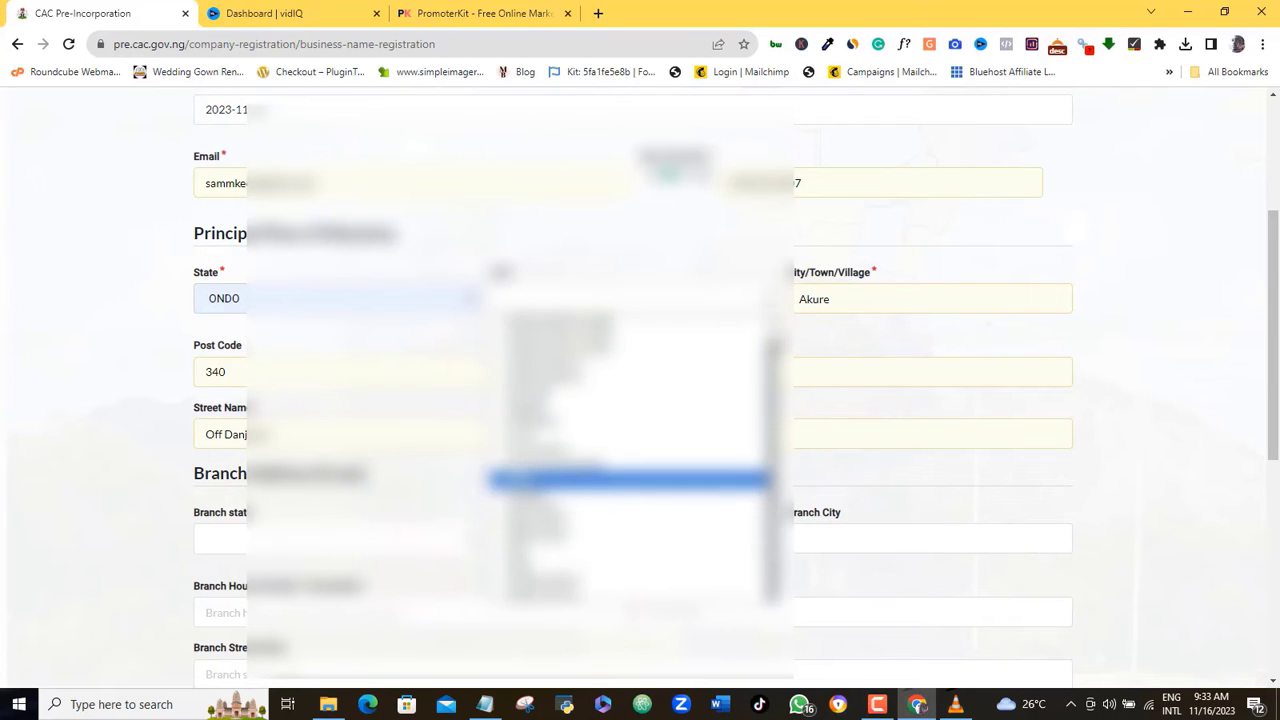
{"action": "left_click", "coordinate": [600, 560]}
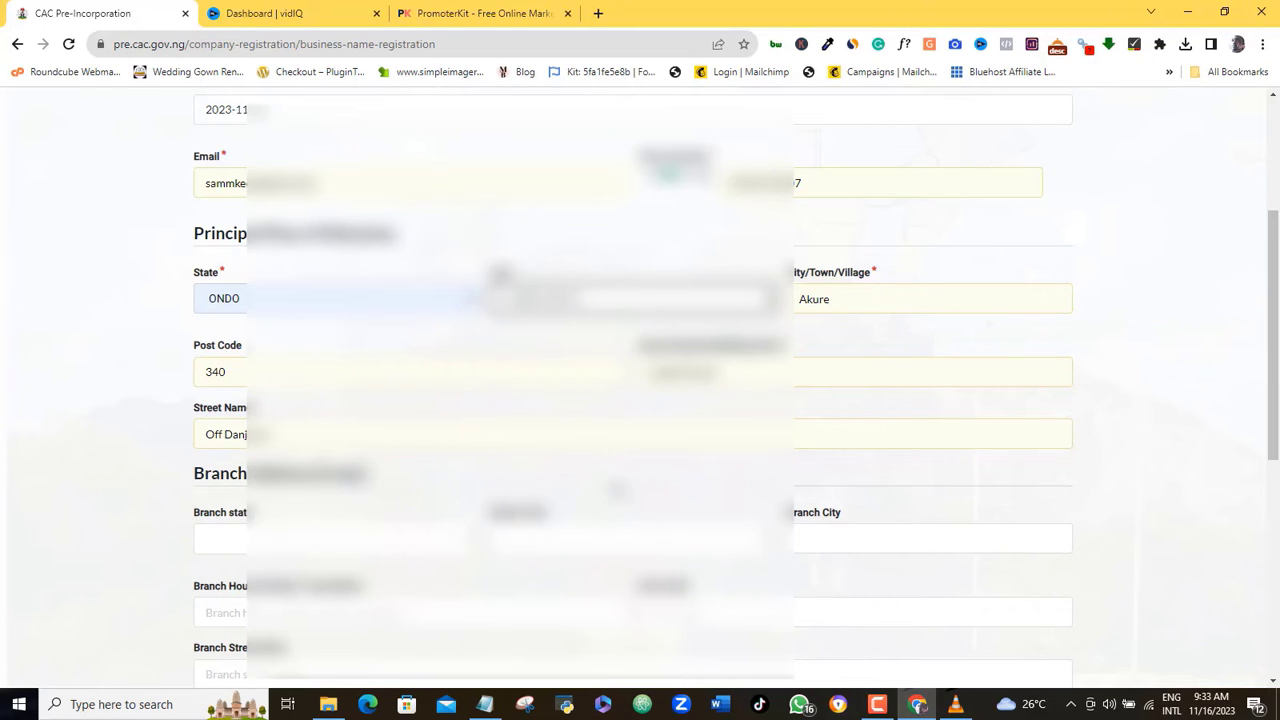
- Leave the branch address empty, save the business details and decline the browser's offer to save the address
{"action": "scroll", "coordinate": [1032, 371], "scroll_direction": "down", "scroll_amount": 1}
{"action": "left_click_drag", "start_coordinate": [1274, 309], "coordinate": [1277, 470]}
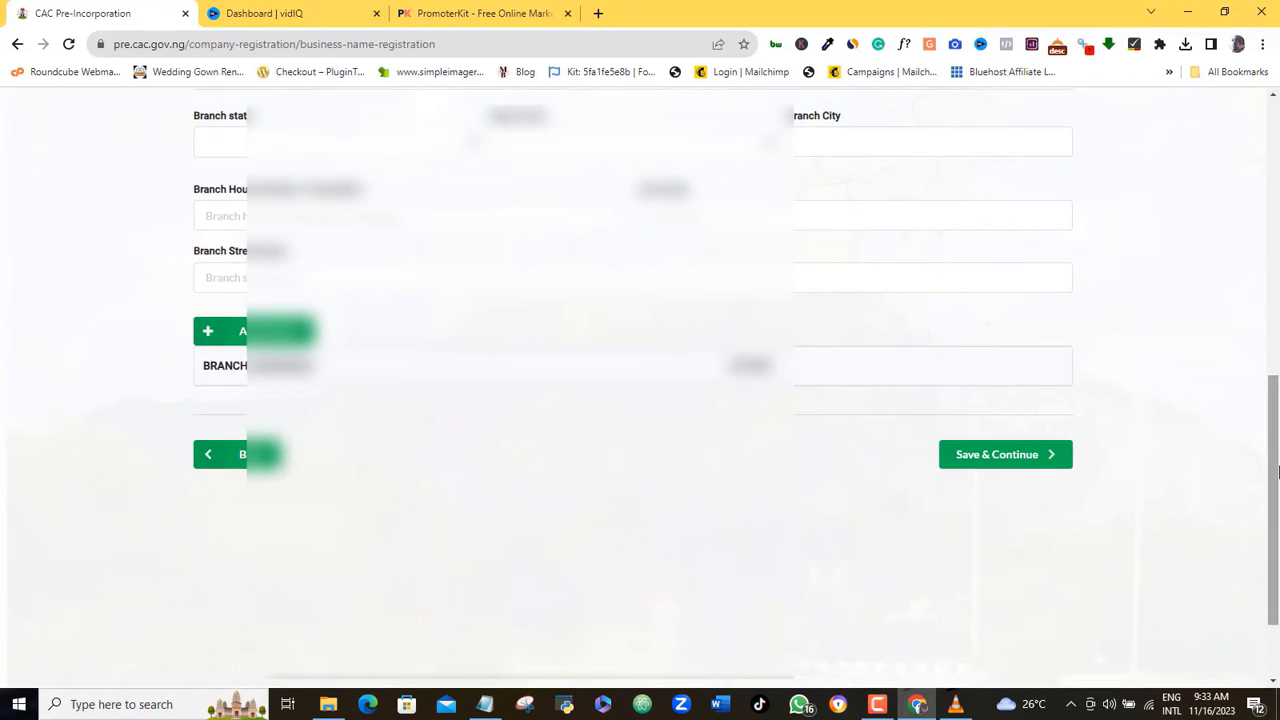
{"action": "left_click", "coordinate": [1034, 460]}
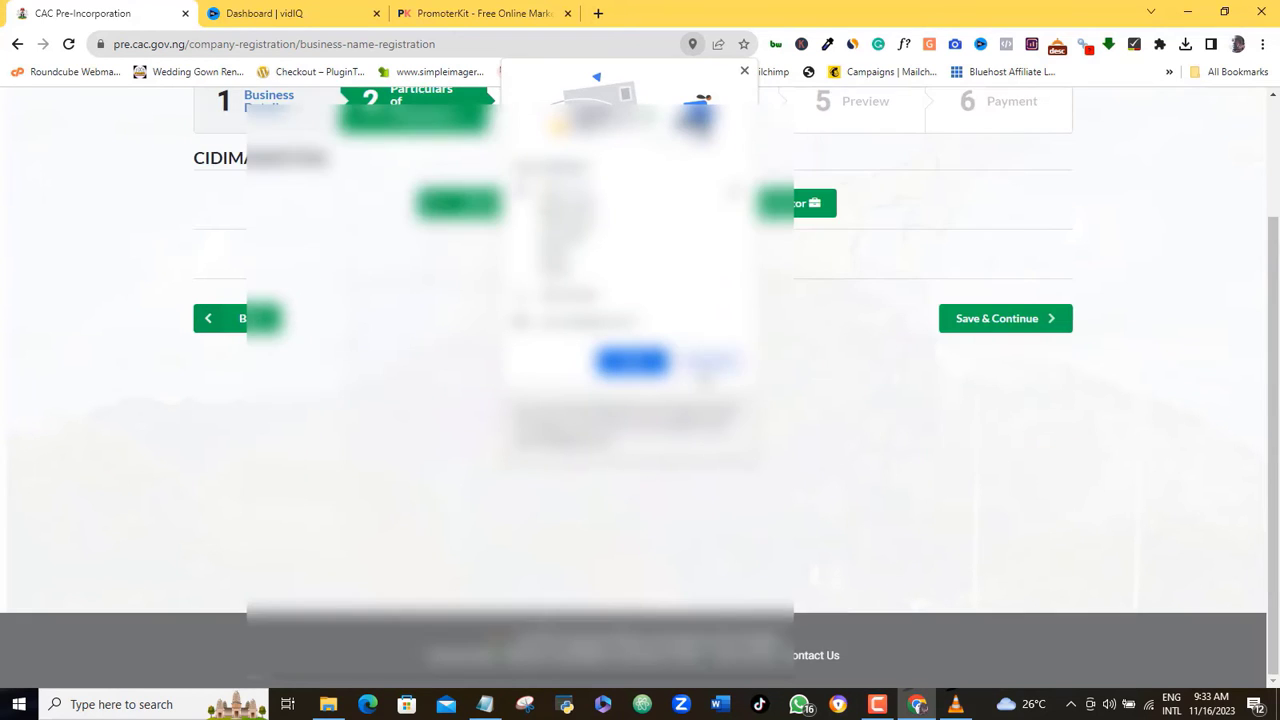
{"action": "left_click", "coordinate": [708, 362]}
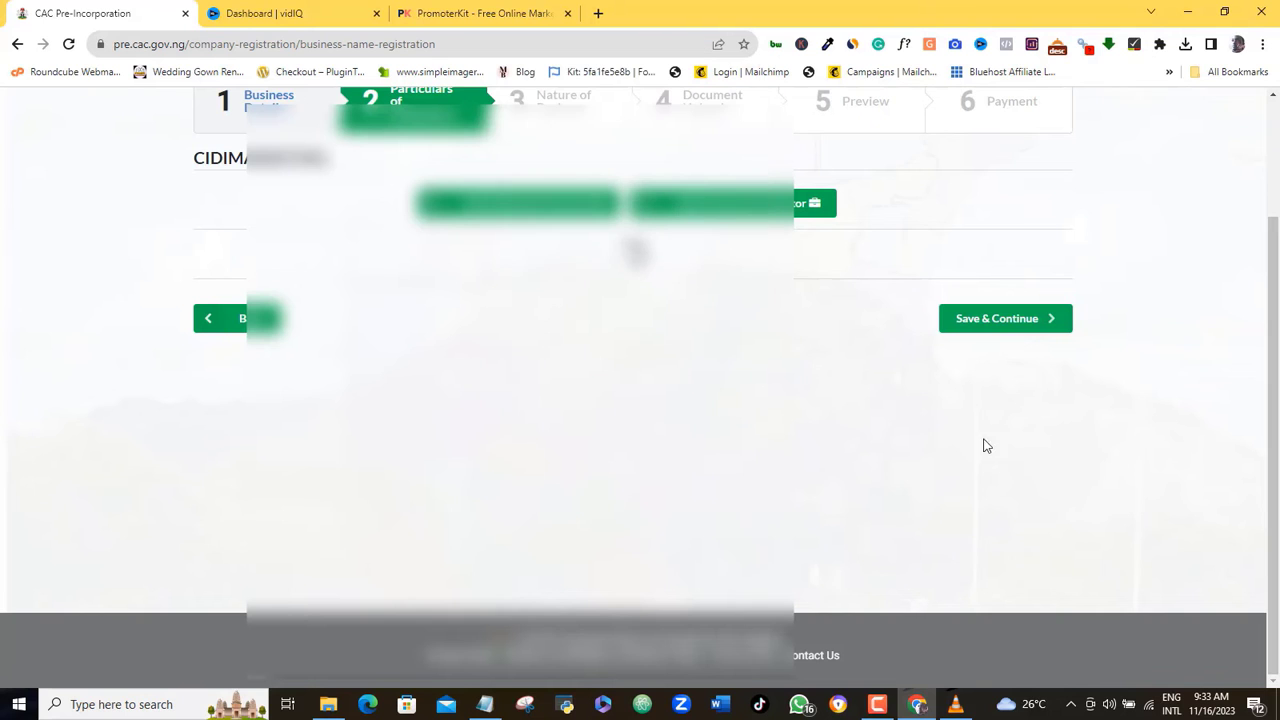
- Check the proprietor list and save the proprietor particulars to continue to Nature of Business
{"action": "left_click_drag", "start_coordinate": [1273, 482], "coordinate": [1270, 383]}
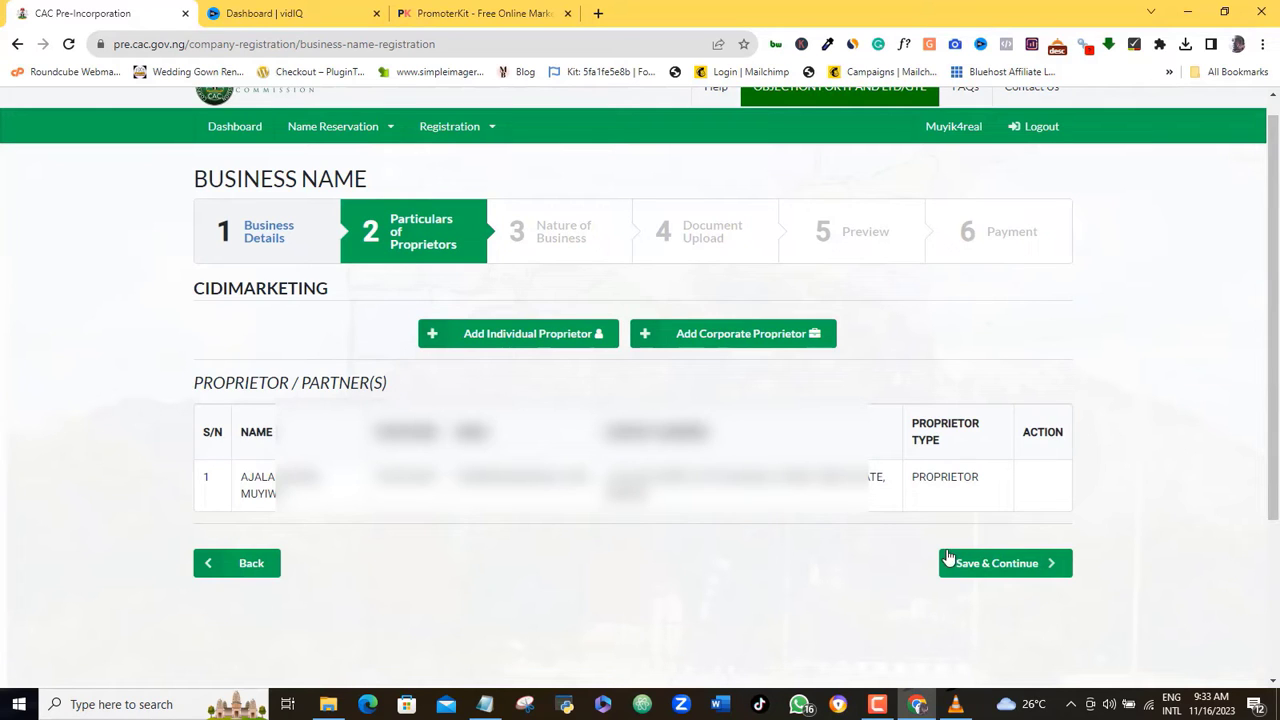
{"action": "left_click", "coordinate": [877, 704]}
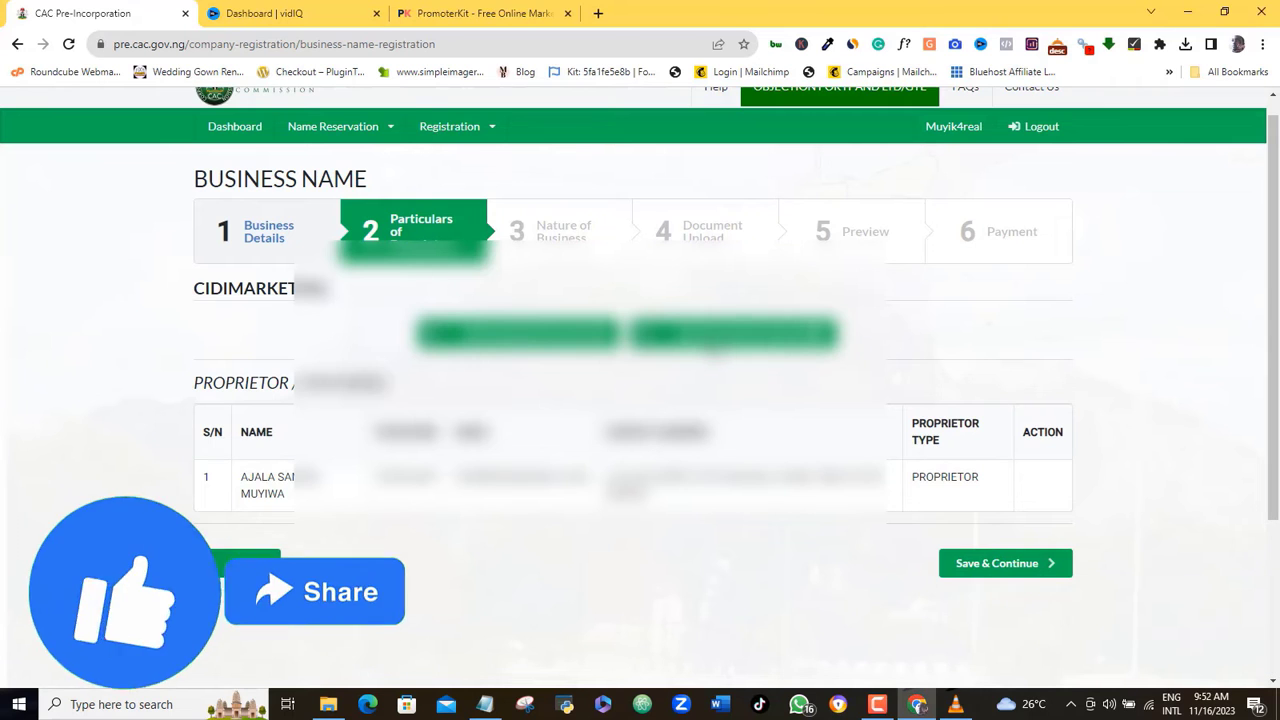
{"action": "scroll", "coordinate": [1277, 360], "scroll_direction": "down", "scroll_amount": 2}
{"action": "scroll", "coordinate": [1277, 360], "scroll_direction": "up", "scroll_amount": 1}
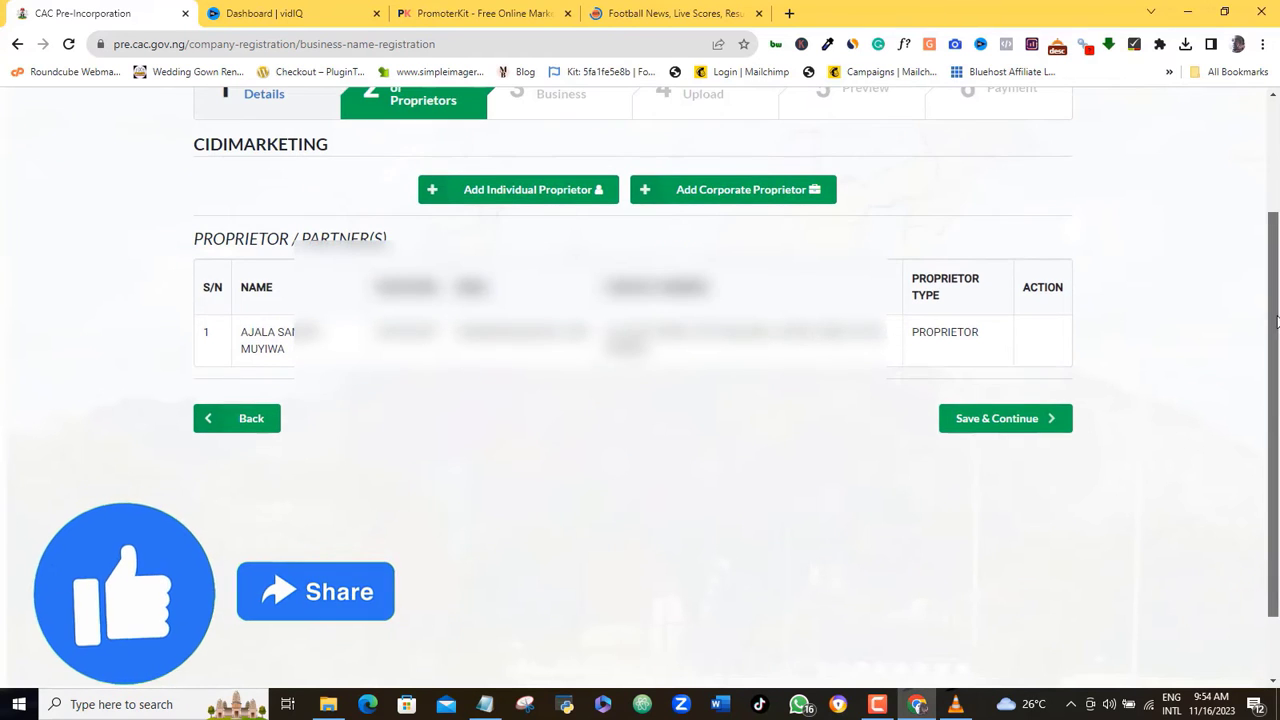
{"action": "scroll", "coordinate": [1277, 308], "scroll_direction": "up", "scroll_amount": 1}
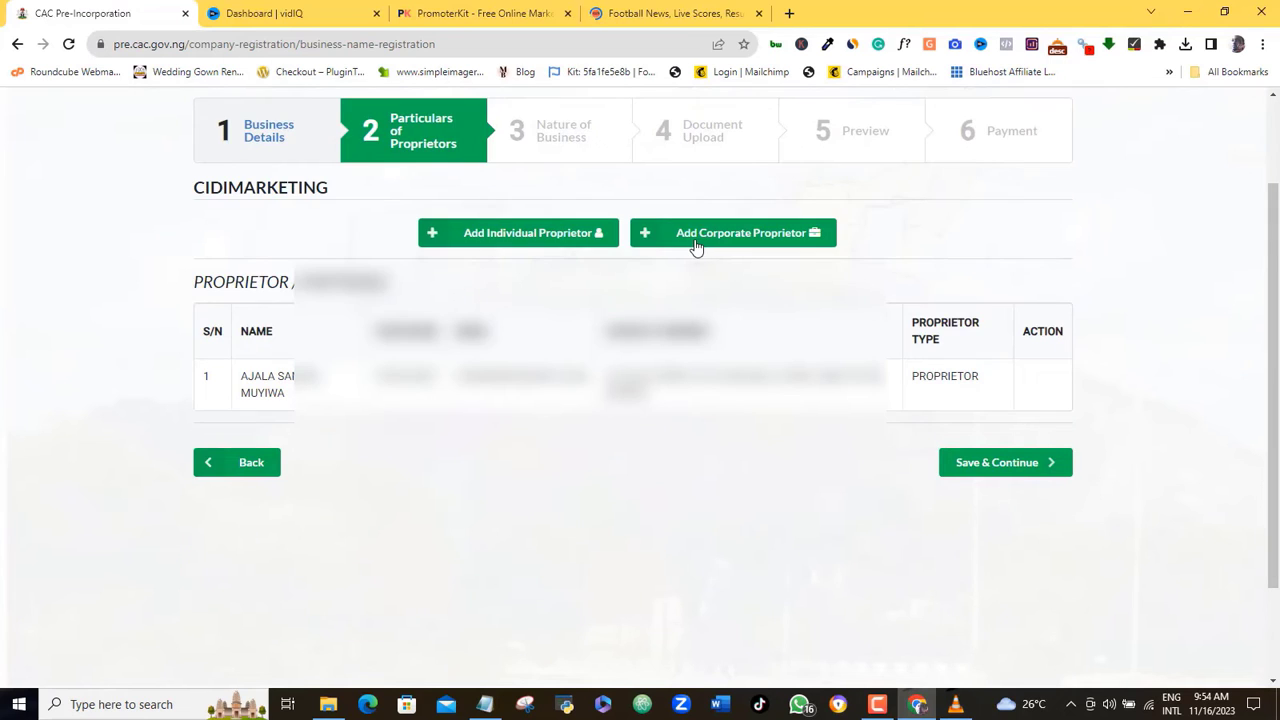
{"action": "left_click", "coordinate": [1013, 464]}
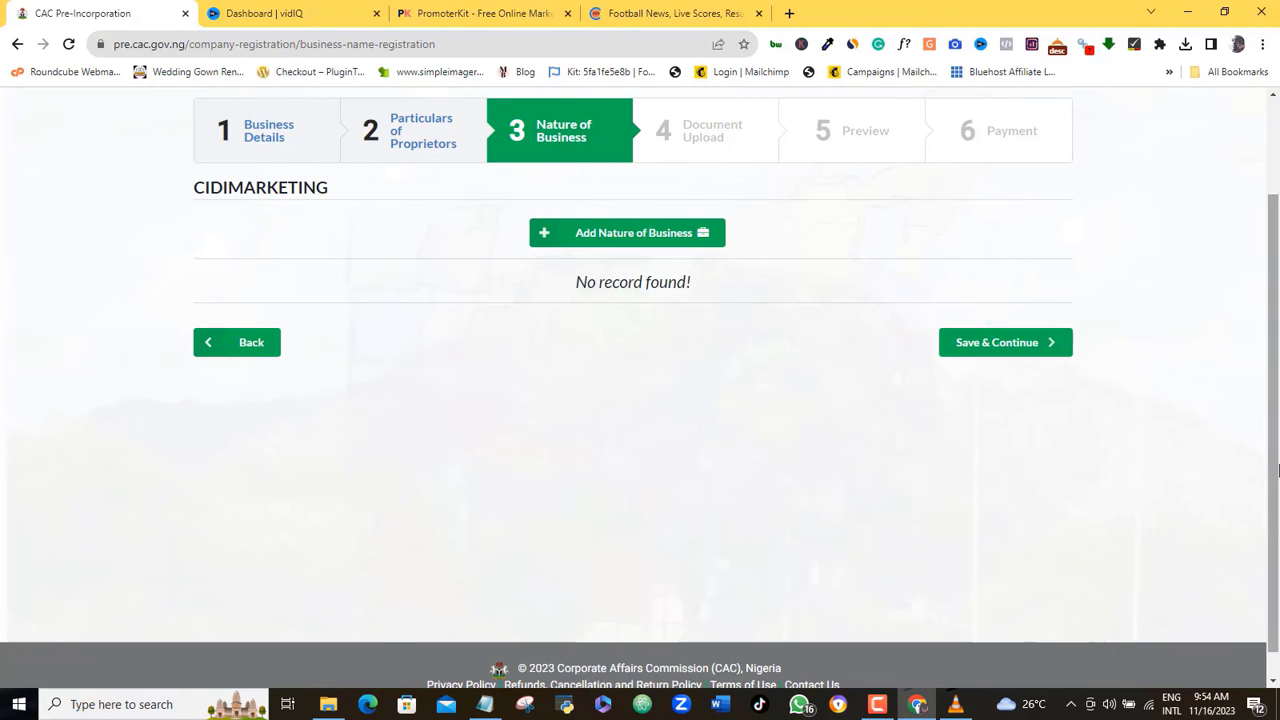
- Start a nature of business entry with category OTHER SERVICE ACTIVITIES and specific nature ADVERTISEMENT
{"action": "left_click_drag", "start_coordinate": [1277, 466], "coordinate": [1278, 404]}
{"action": "scroll", "coordinate": [1277, 400], "scroll_direction": "up", "scroll_amount": 1}
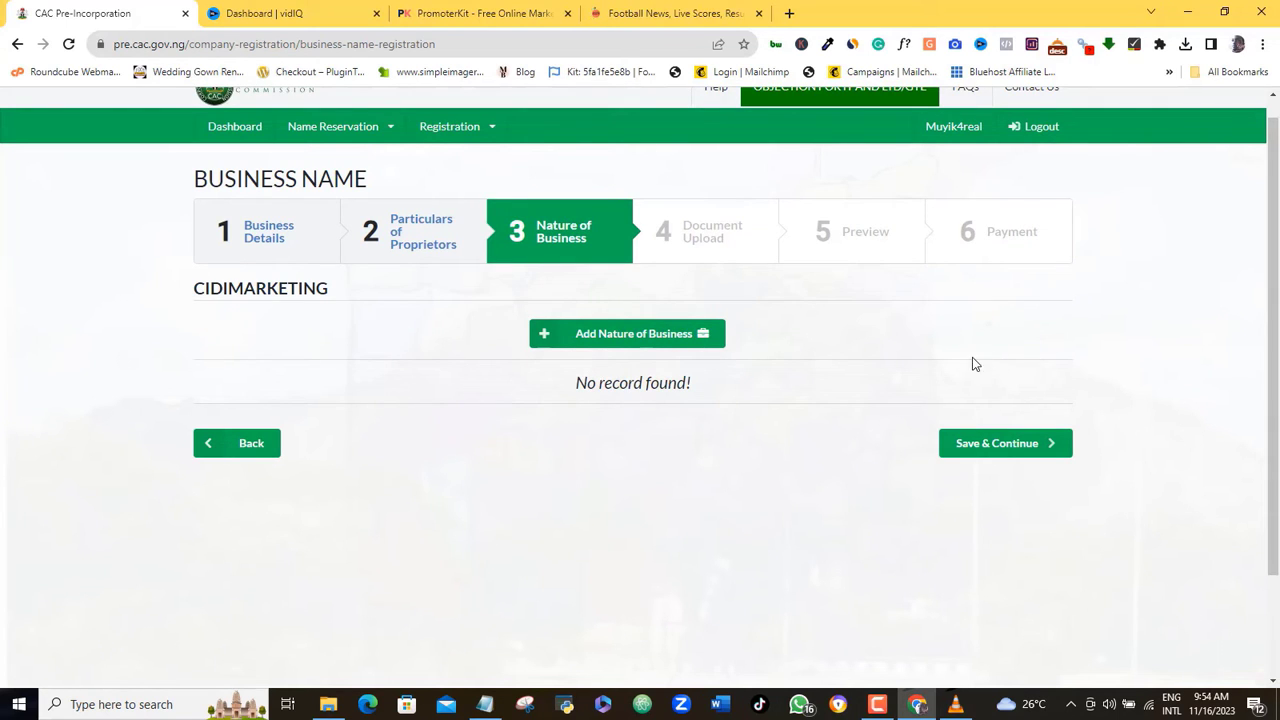
{"action": "left_click", "coordinate": [612, 343]}
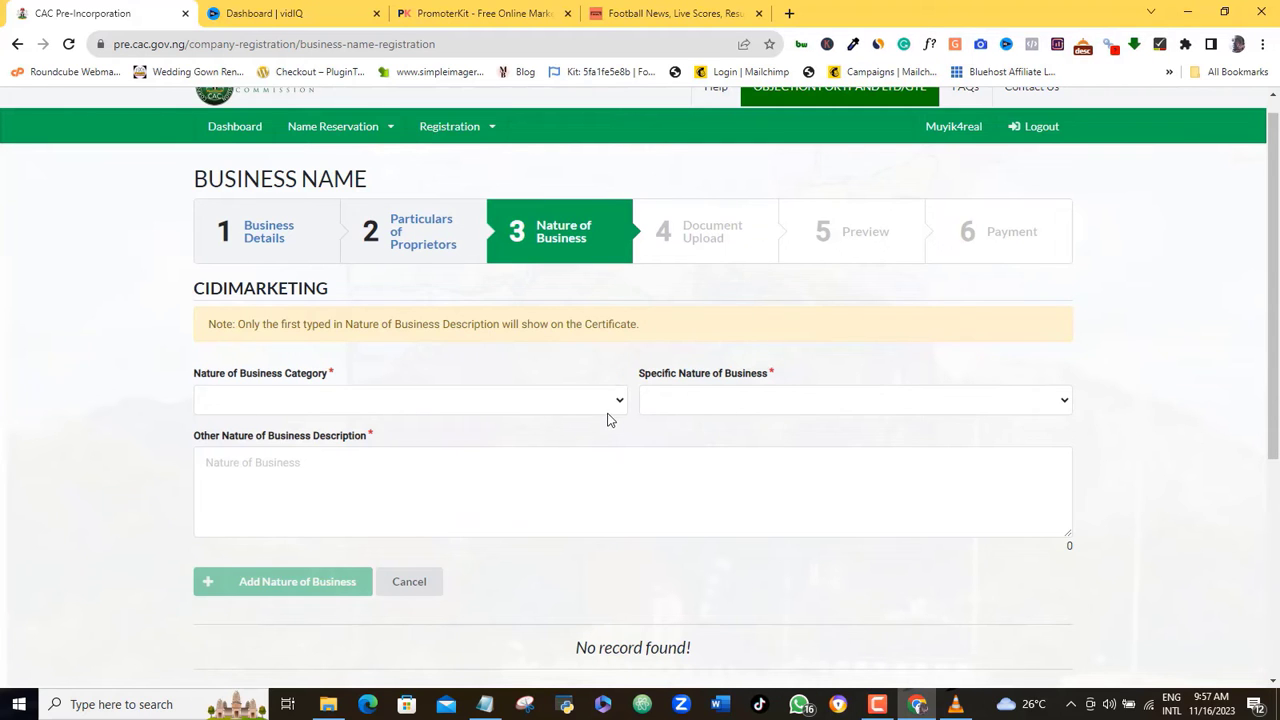
{"action": "left_click", "coordinate": [608, 408]}
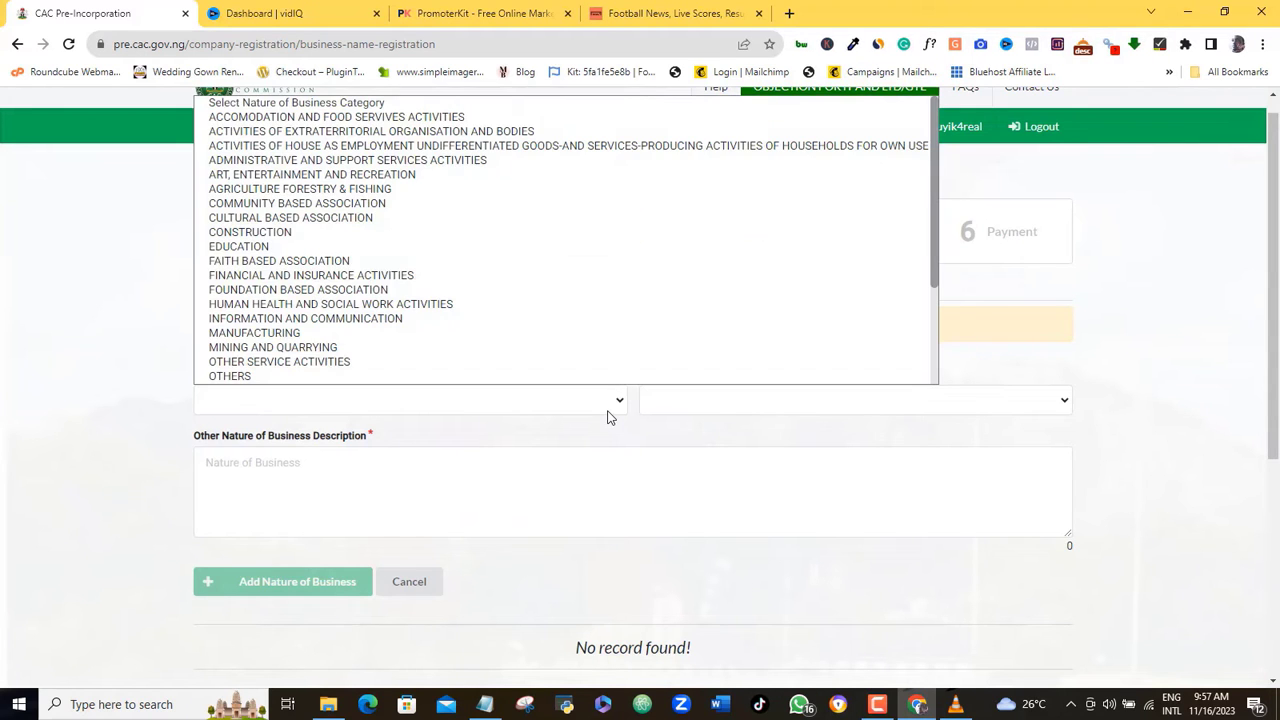
{"action": "left_click", "coordinate": [309, 362]}
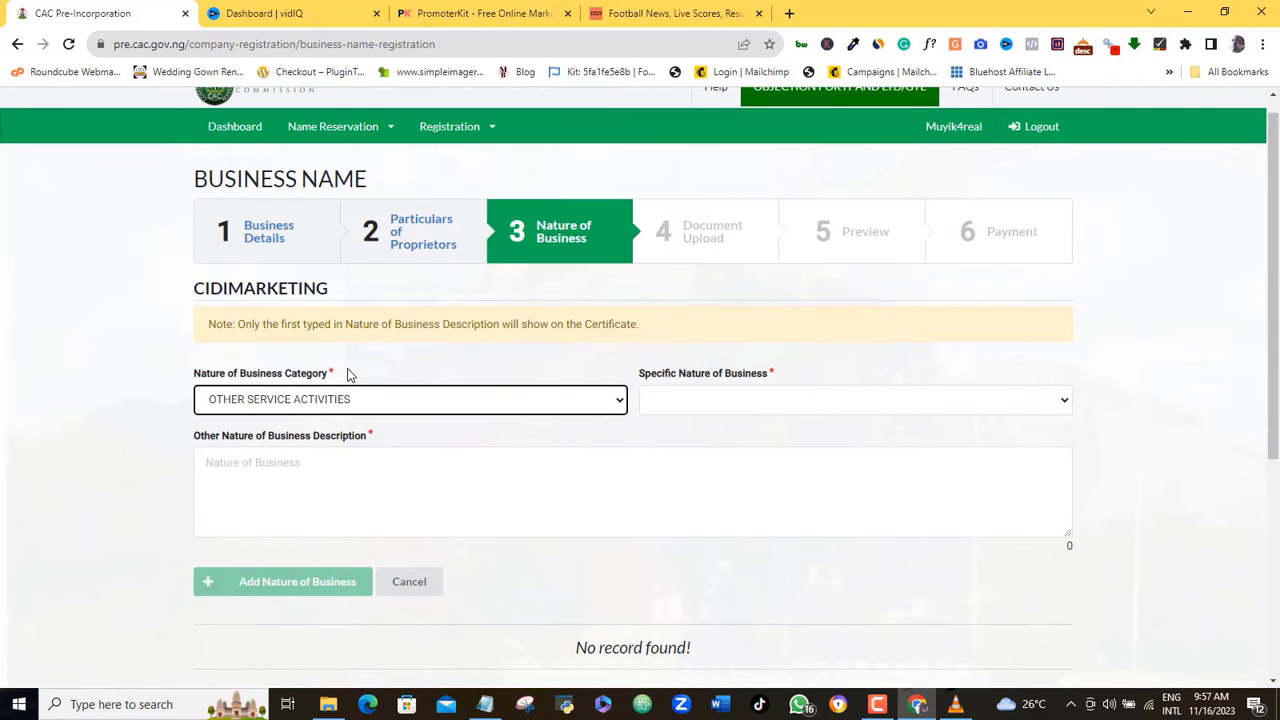
{"action": "left_click", "coordinate": [707, 408]}
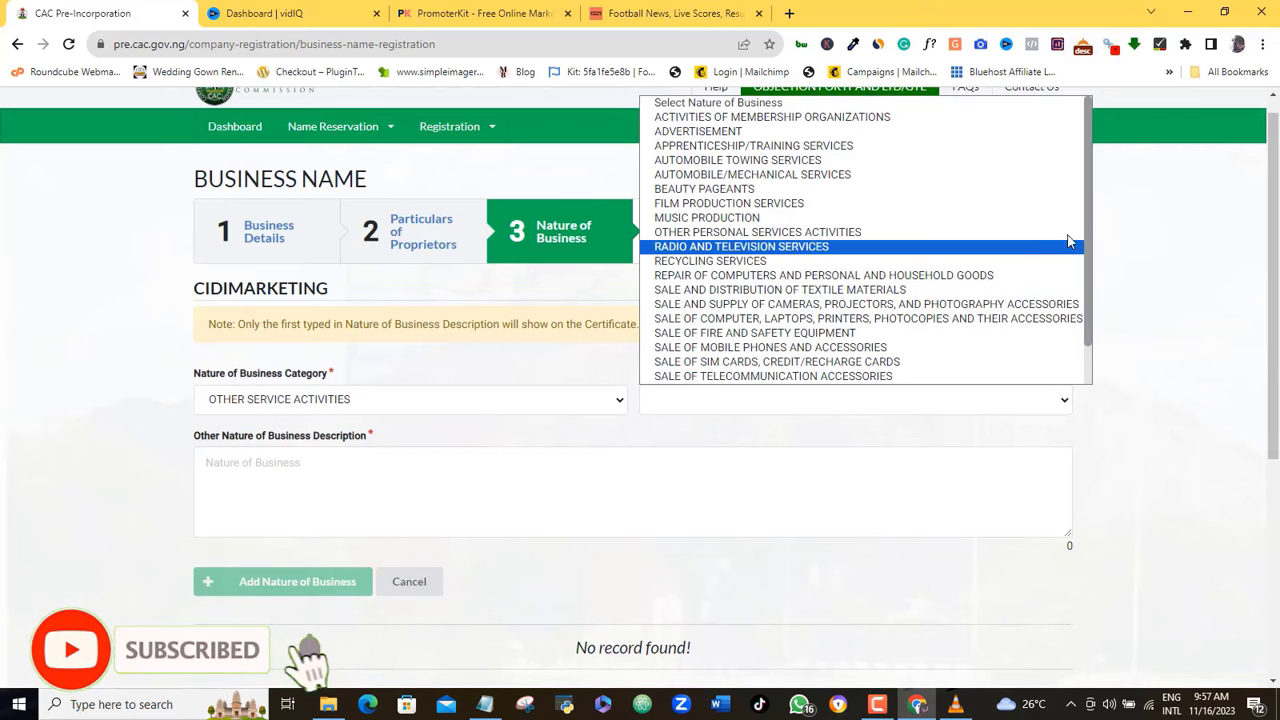
{"action": "left_click", "coordinate": [855, 132]}
- Add the entry with the description "This business help businesses get more customers and run digital adverts for businesses" and continue to Document Upload
{"action": "left_click", "coordinate": [342, 473]}
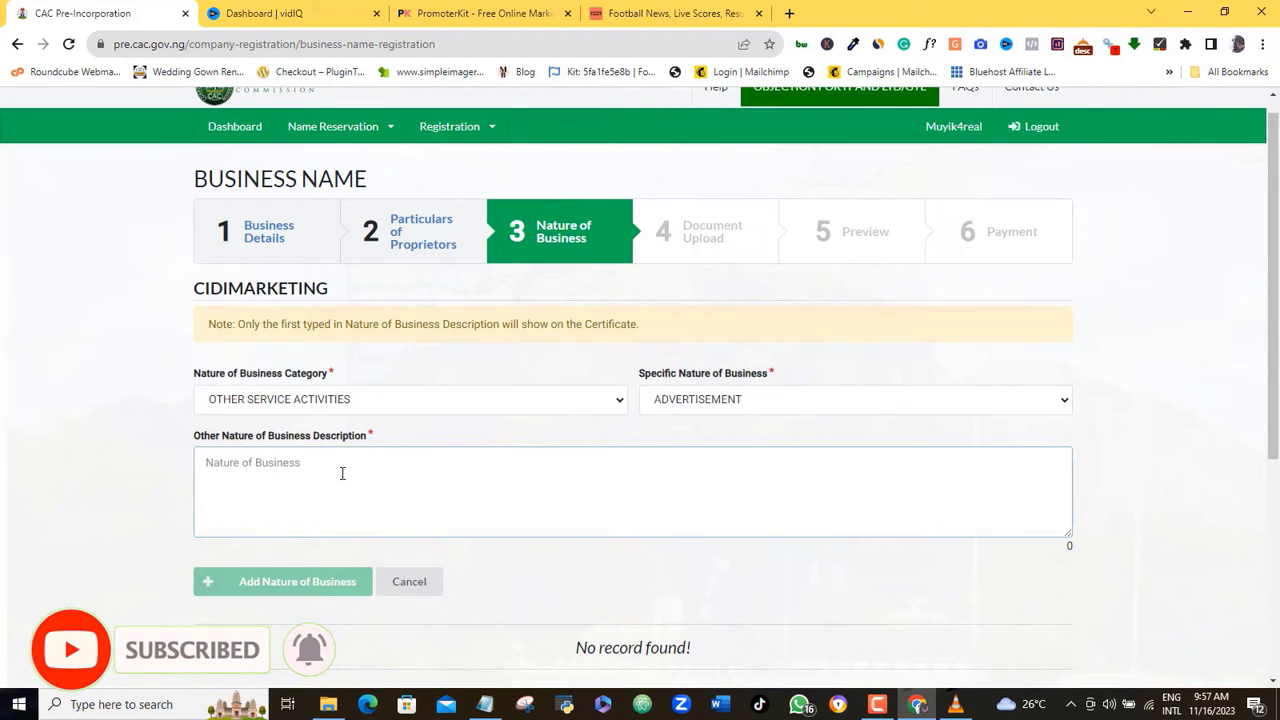
{"action": "type", "text": "I"}
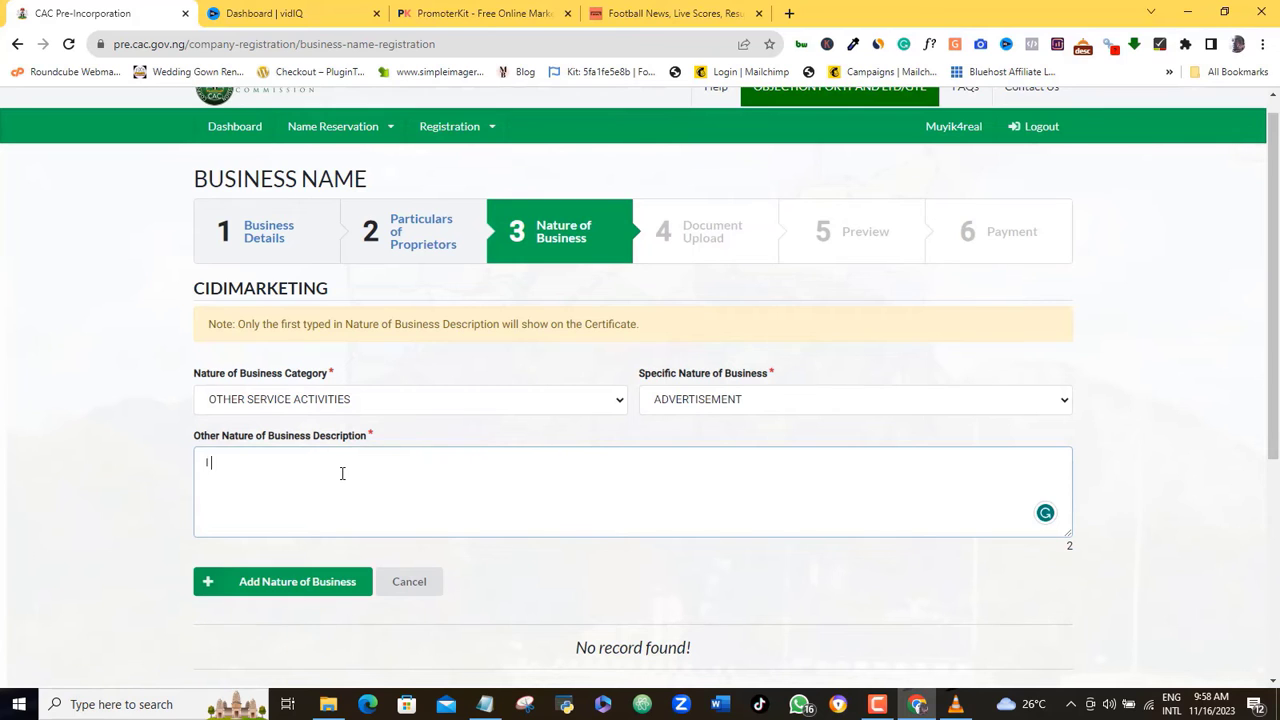
{"action": "key", "text": "BackSpace"}
{"action": "key", "text": "BackSpace"}
{"action": "type", "text": "This business help businesses get "}
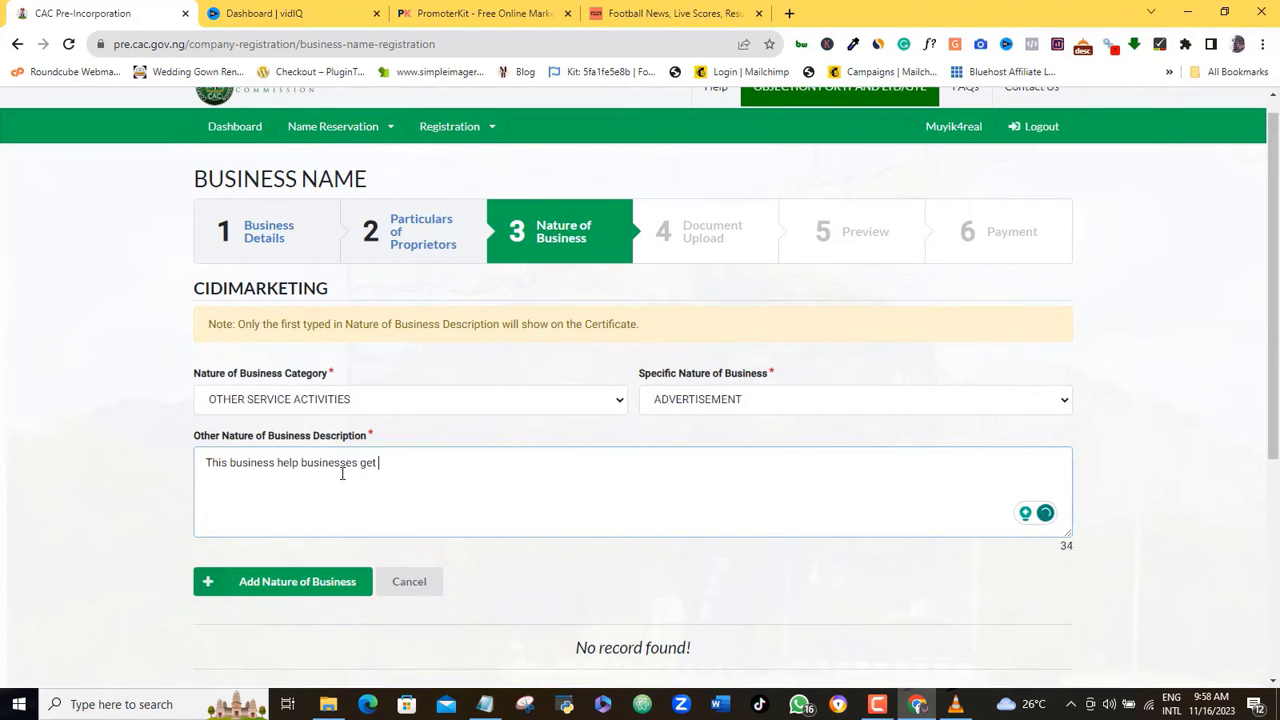
{"action": "type", "text": "more customers and run digital adverts for businesses"}
{"action": "scroll", "coordinate": [330, 460], "scroll_direction": "down", "scroll_amount": 1}
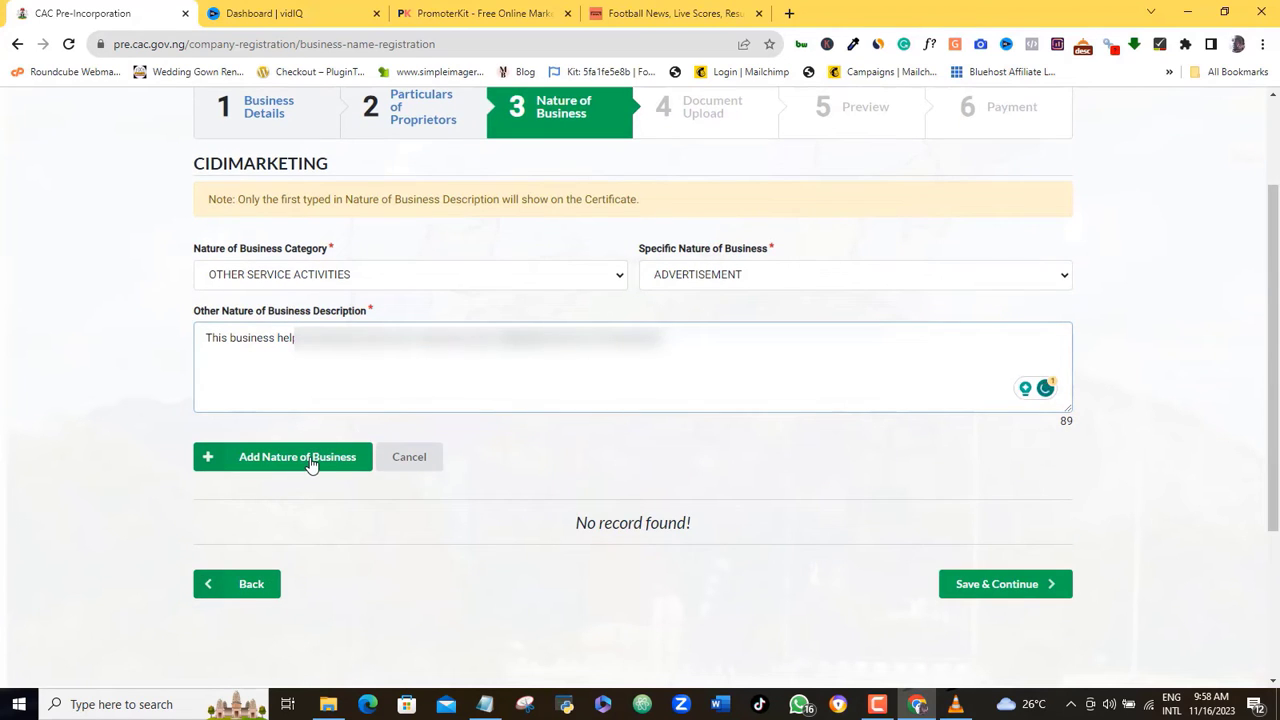
{"action": "left_click", "coordinate": [309, 463]}
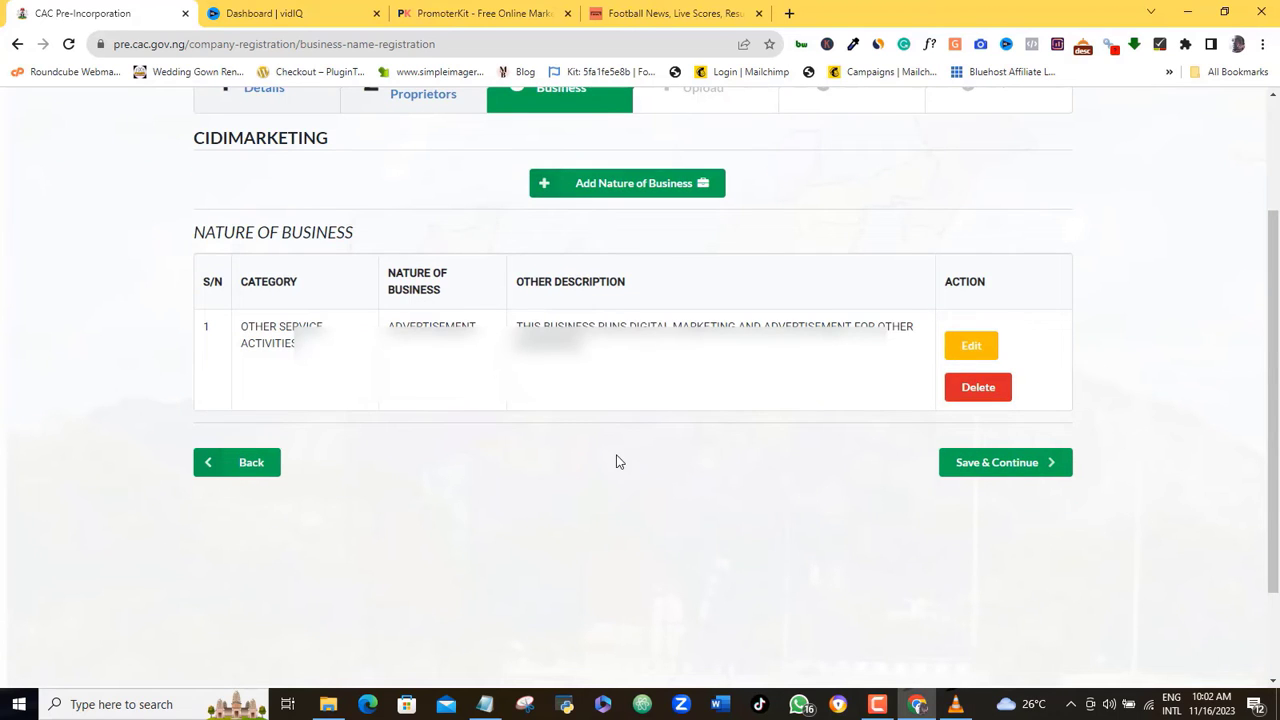
{"action": "left_click", "coordinate": [1000, 463]}
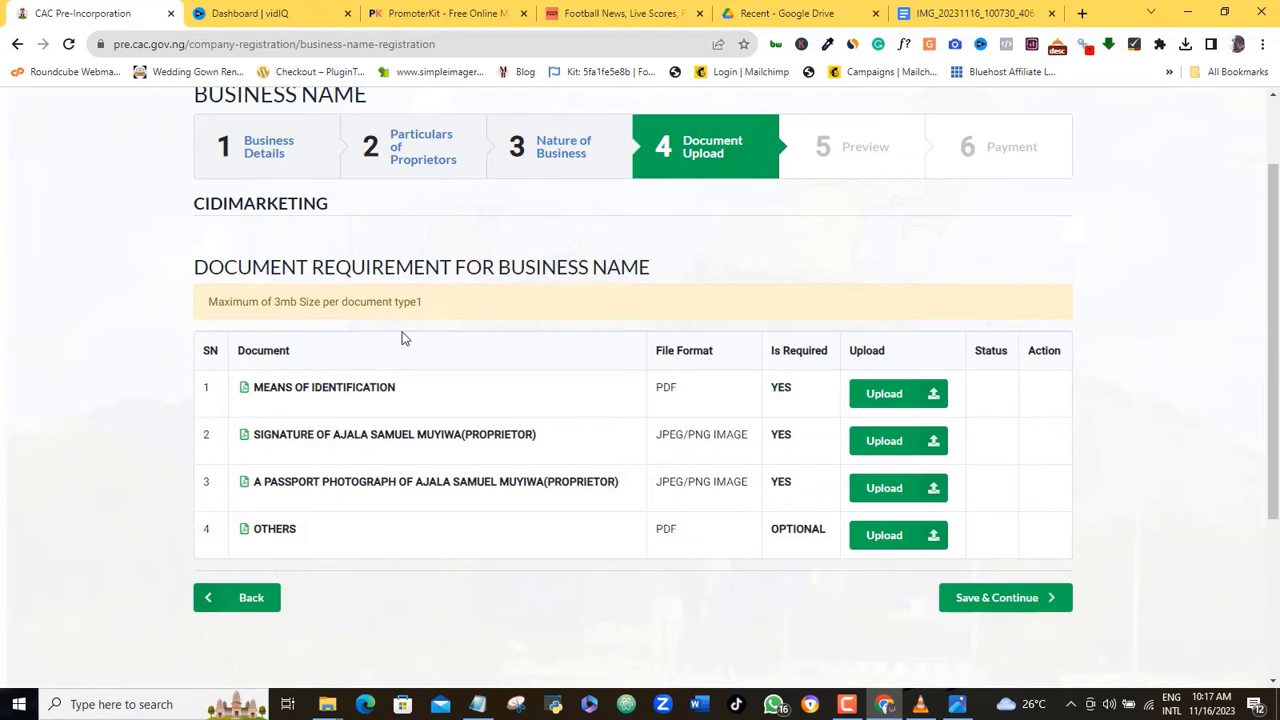
- Upload the ID PDF from the Downloads folder as the means of identification
{"action": "left_click", "coordinate": [854, 707]}
{"action": "left_click", "coordinate": [1194, 634]}
{"action": "left_click", "coordinate": [912, 396]}
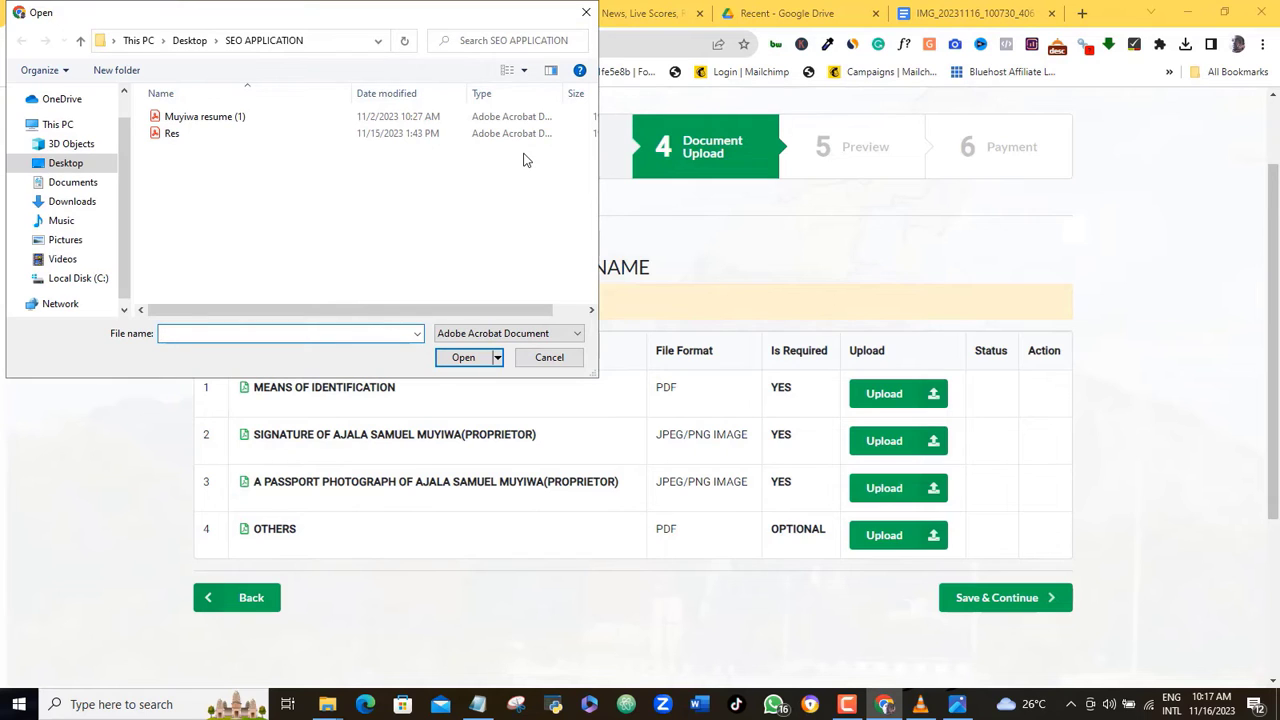
{"action": "left_click", "coordinate": [92, 203]}
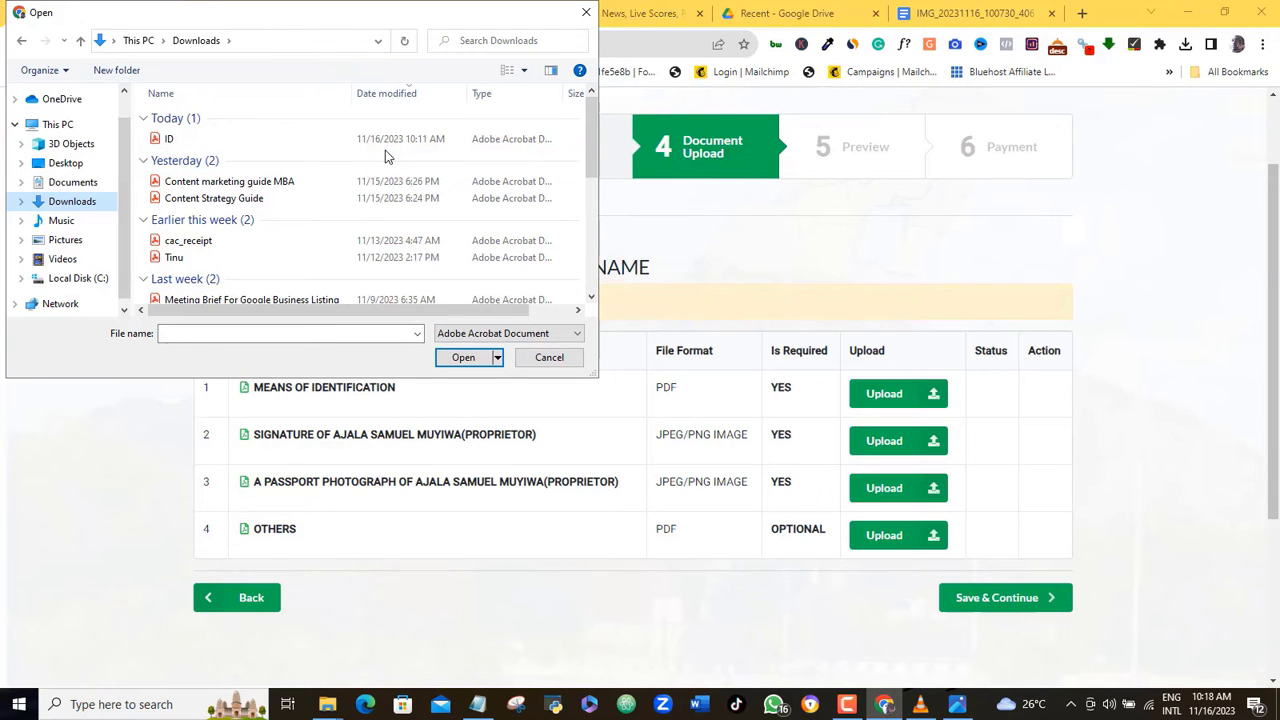
{"action": "double_click", "coordinate": [253, 140]}
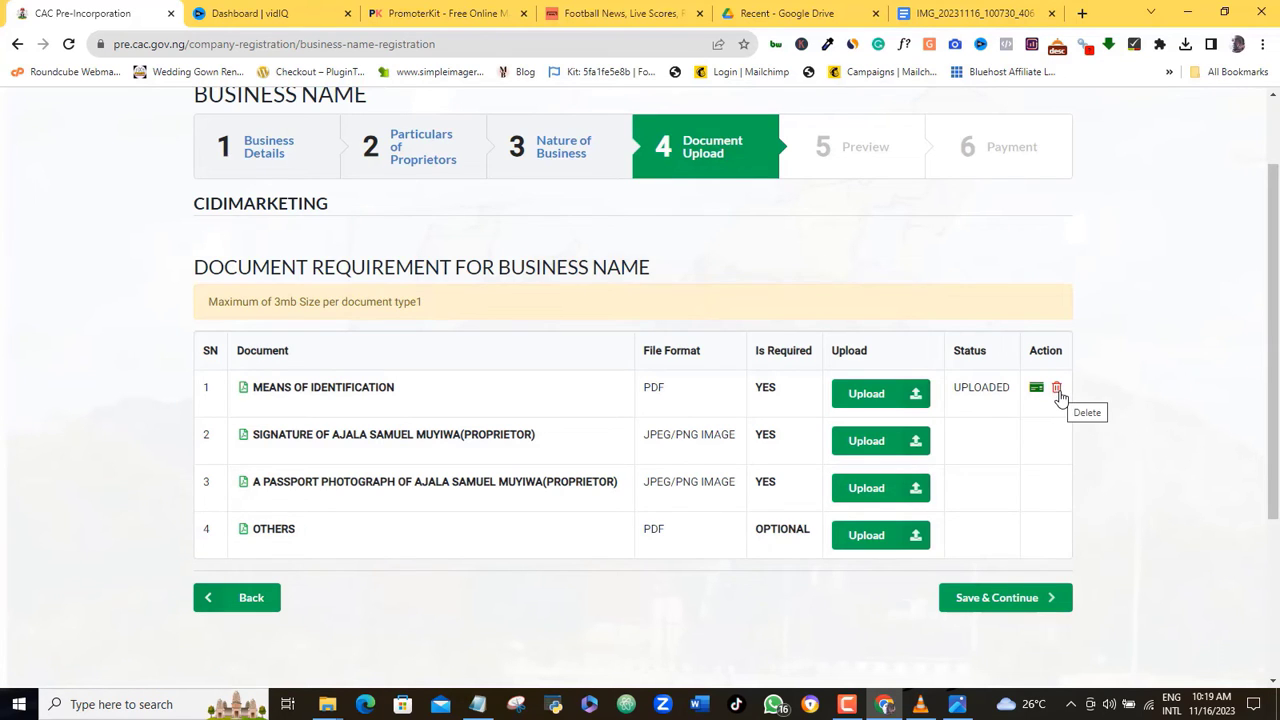
- Upload the SIGN image as the proprietor's signature and the passport photo image from Downloads as the proprietor's passport photograph
{"action": "left_click", "coordinate": [880, 441]}
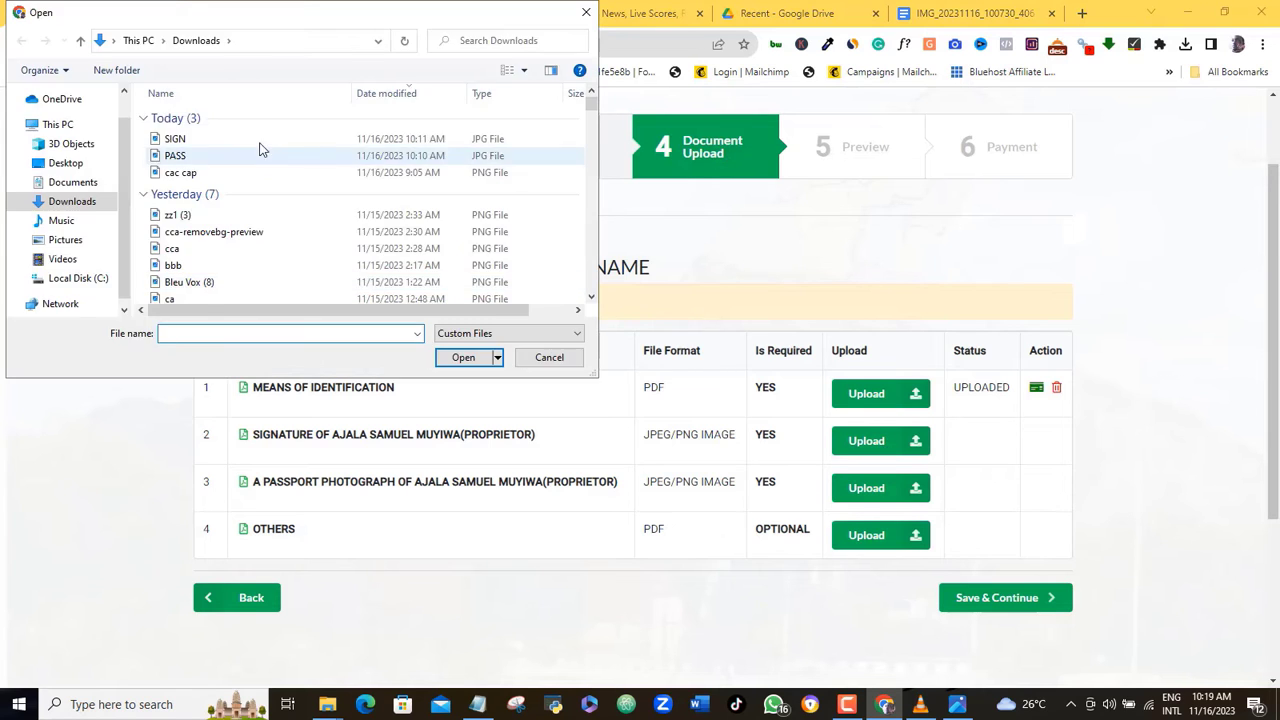
{"action": "double_click", "coordinate": [260, 149]}
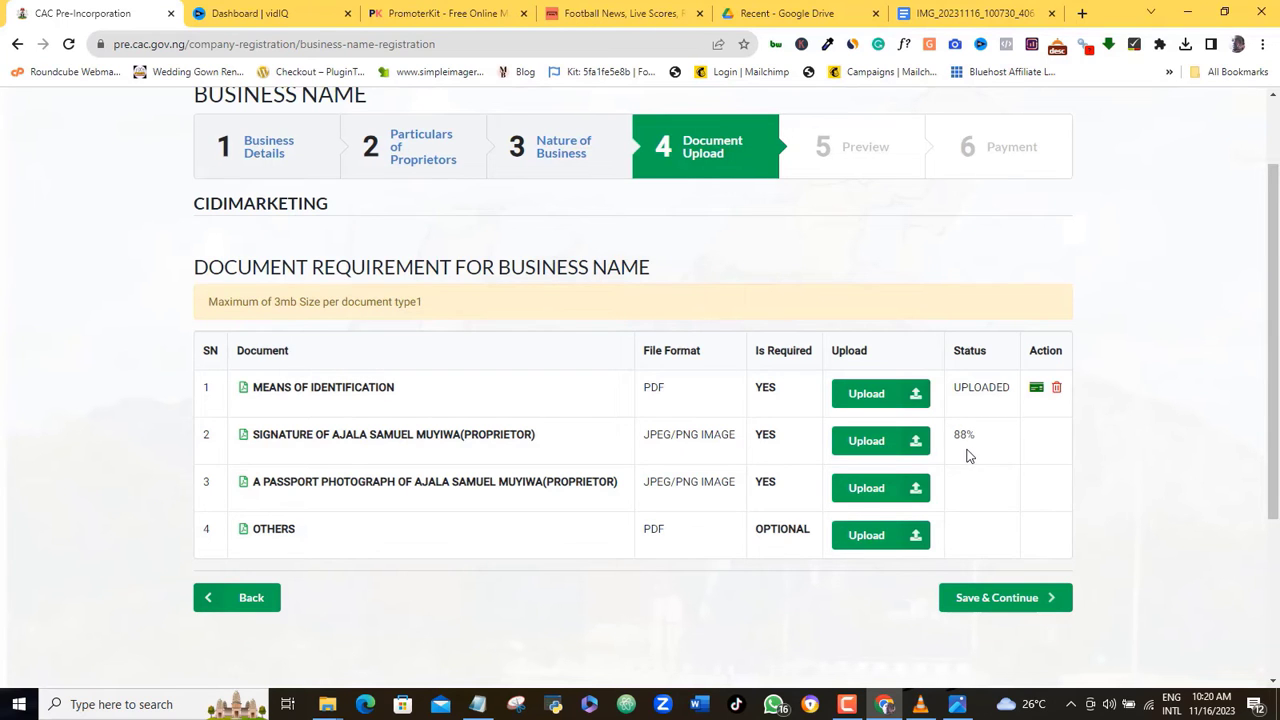
{"action": "left_click", "coordinate": [860, 489]}
{"action": "double_click", "coordinate": [271, 158]}
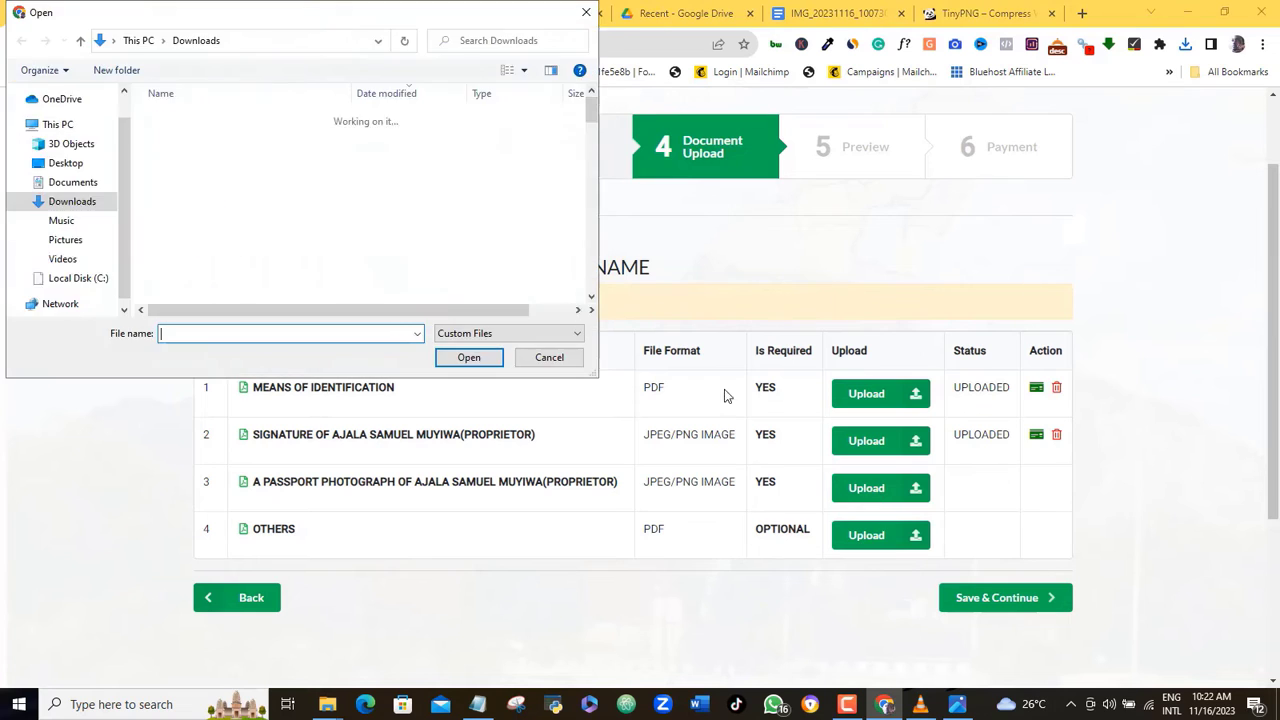
{"action": "double_click", "coordinate": [276, 149]}
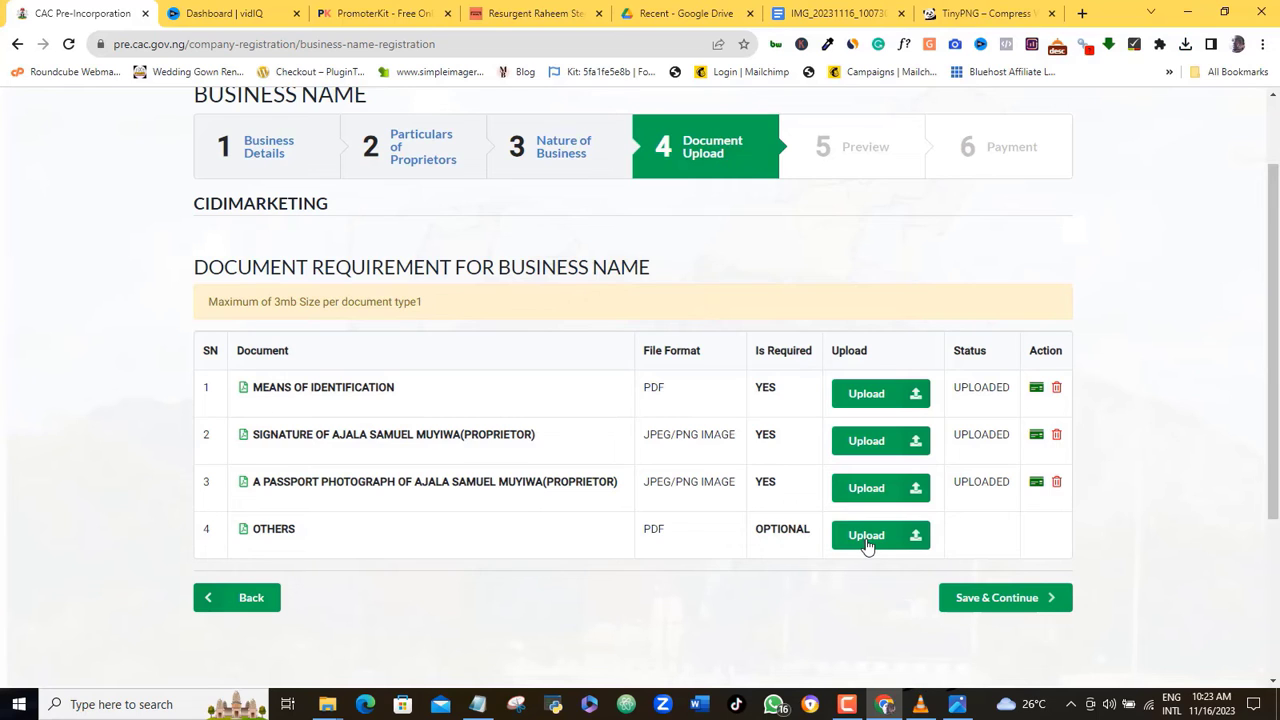
- Save the uploaded documents without an optional one, review the application preview and proceed to payment
{"action": "left_click", "coordinate": [988, 602]}
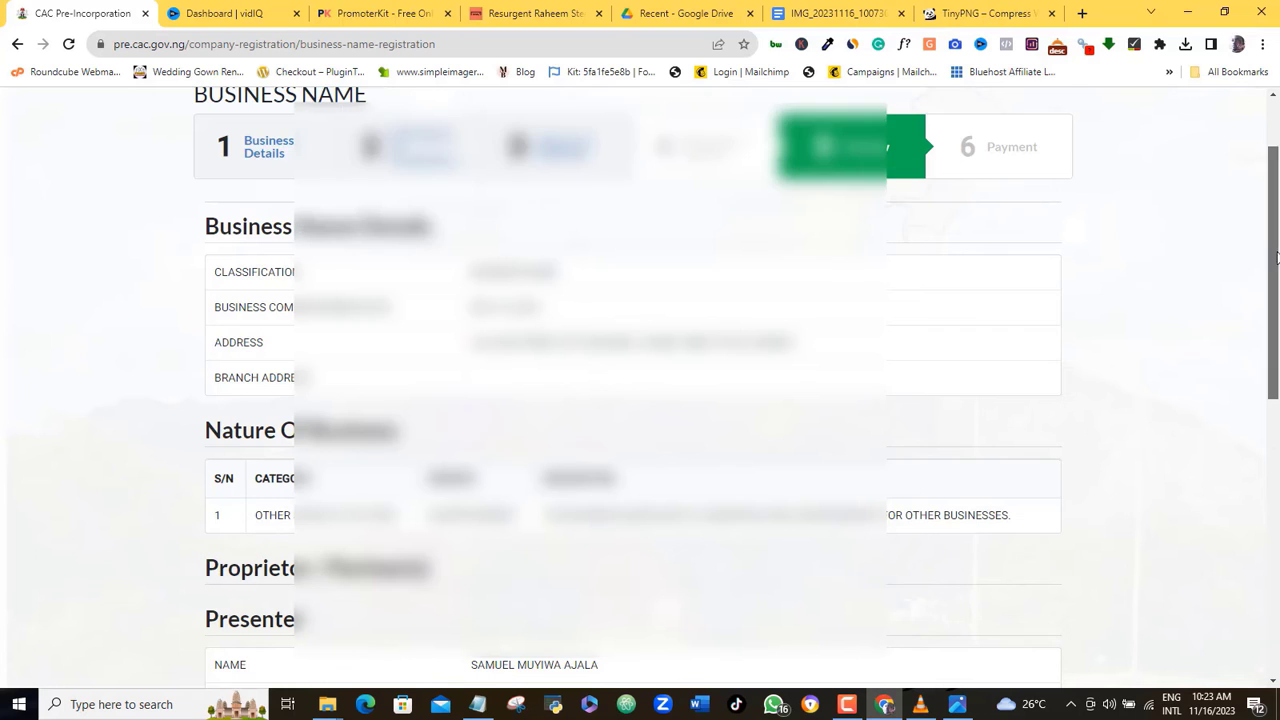
{"action": "left_click_drag", "start_coordinate": [1276, 258], "coordinate": [1276, 476]}
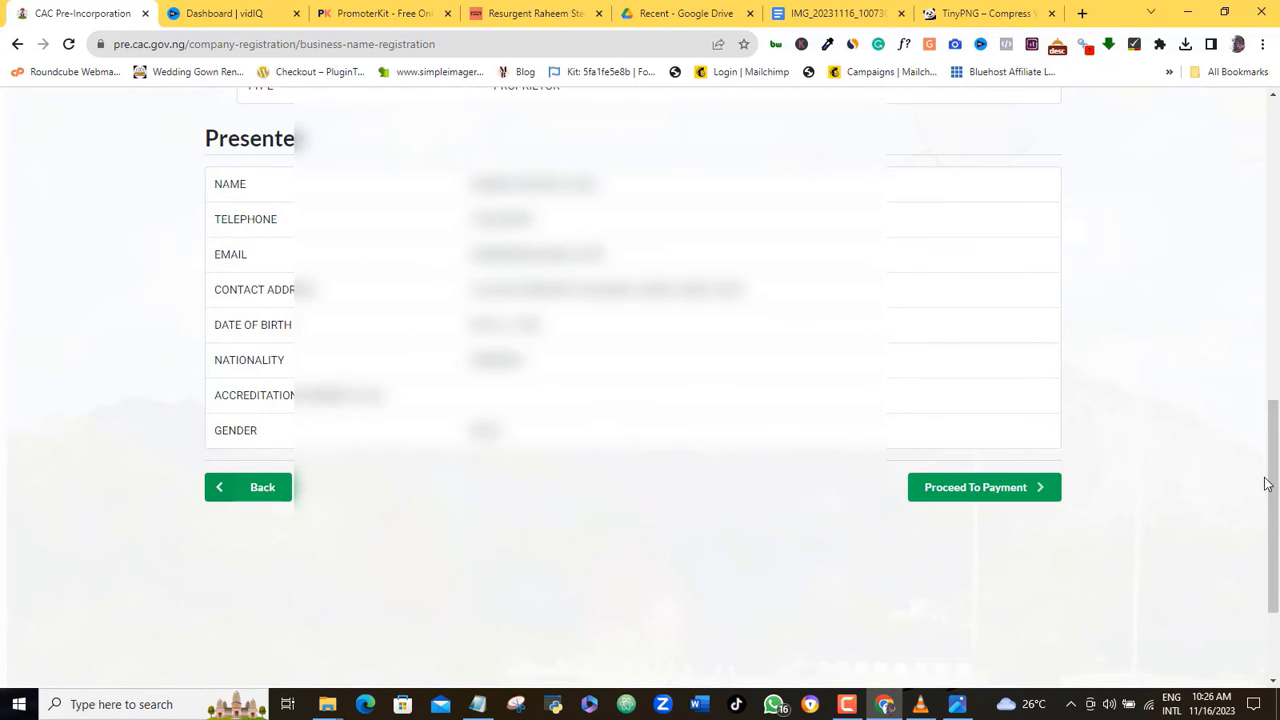
{"action": "left_click_drag", "start_coordinate": [1274, 485], "coordinate": [1276, 462]}
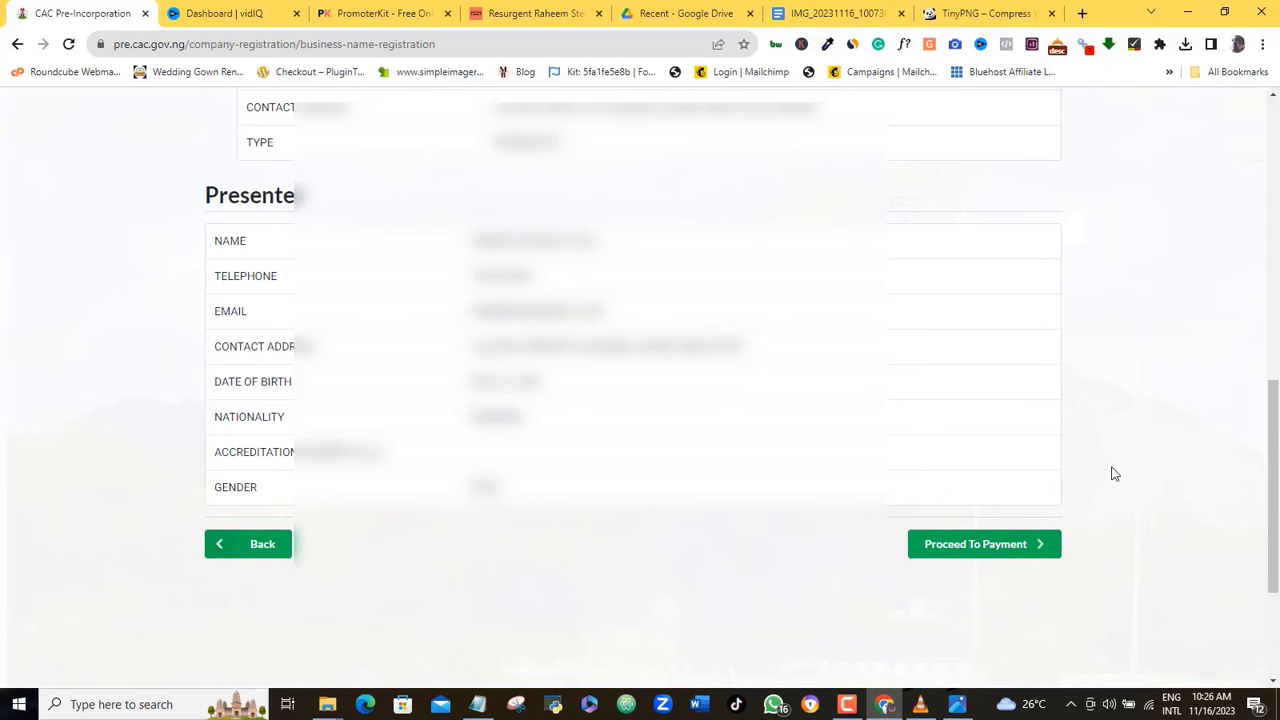
{"action": "left_click", "coordinate": [988, 550]}
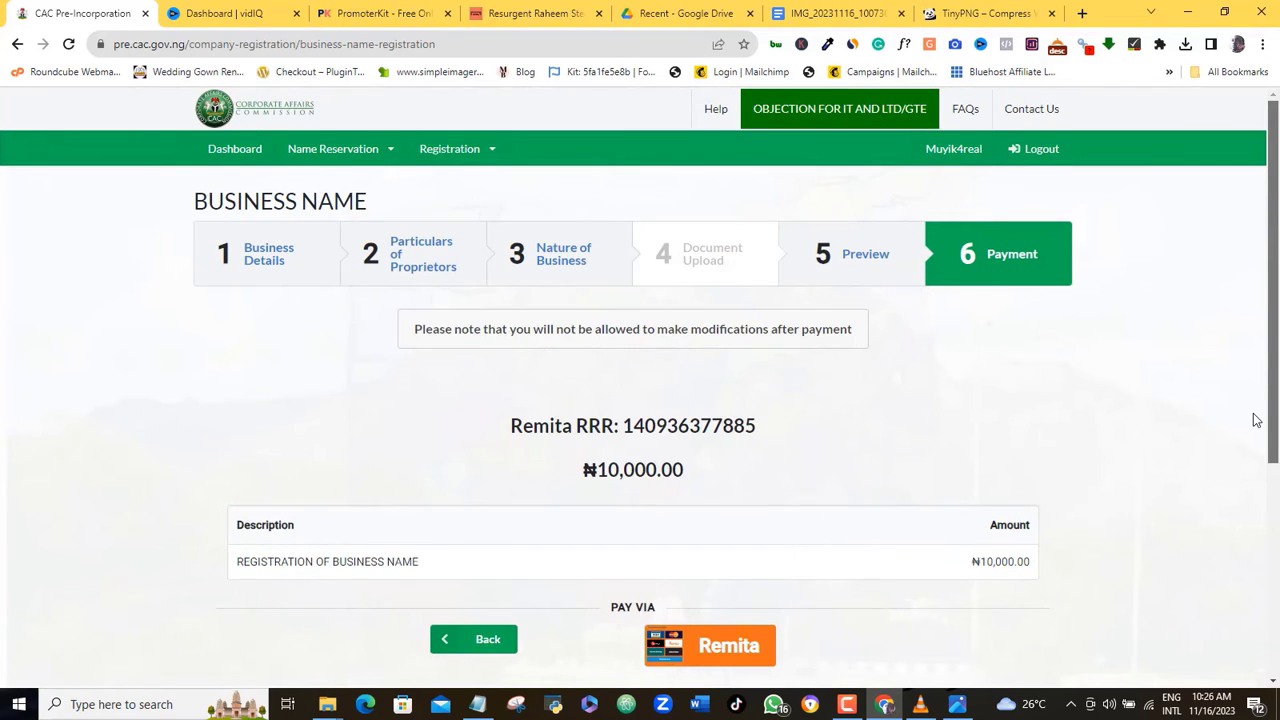
- Choose Remita as the payment method for the business name registration fee
{"action": "scroll", "coordinate": [1256, 420], "scroll_direction": "down", "scroll_amount": 1}
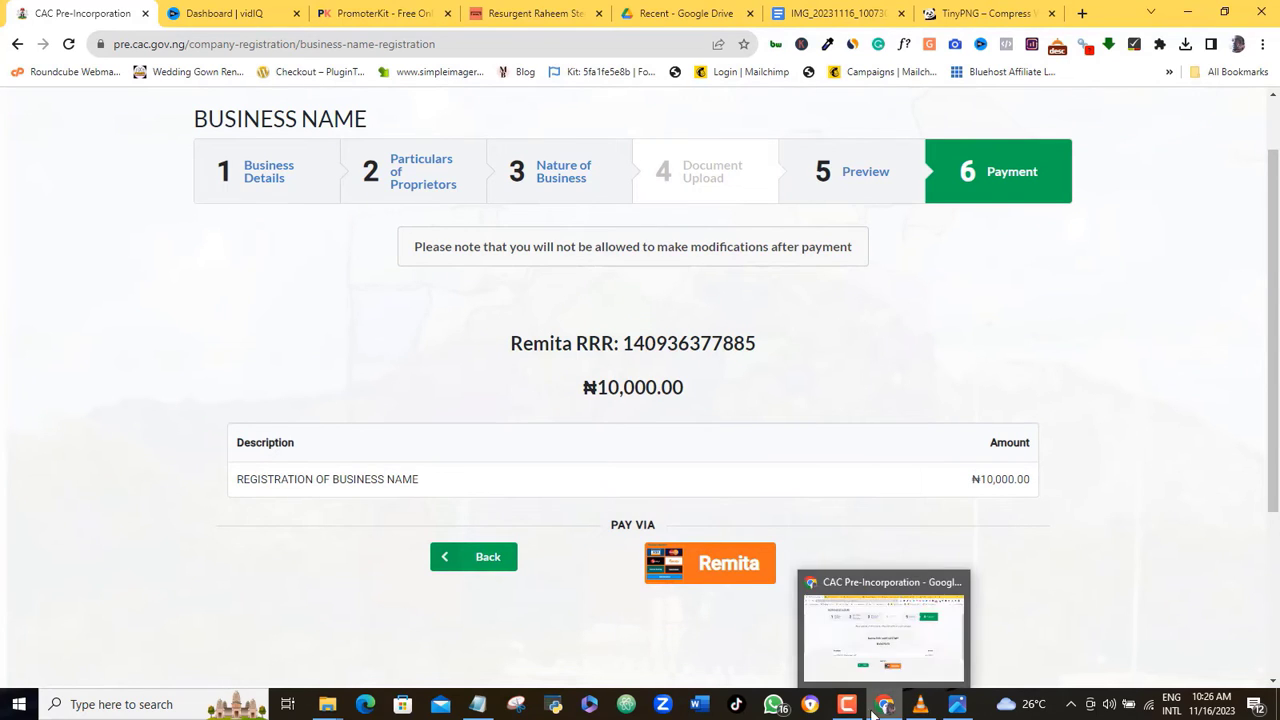
{"action": "left_click", "coordinate": [848, 705]}
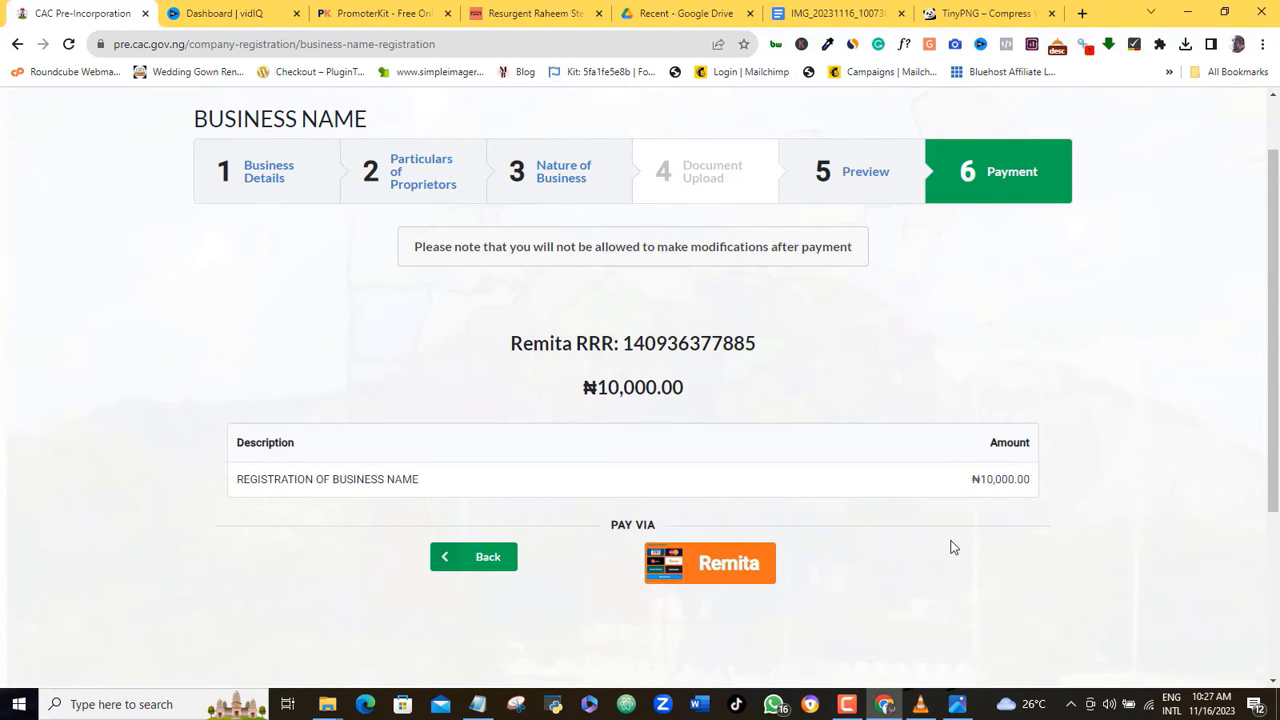
{"action": "left_click", "coordinate": [742, 574]}
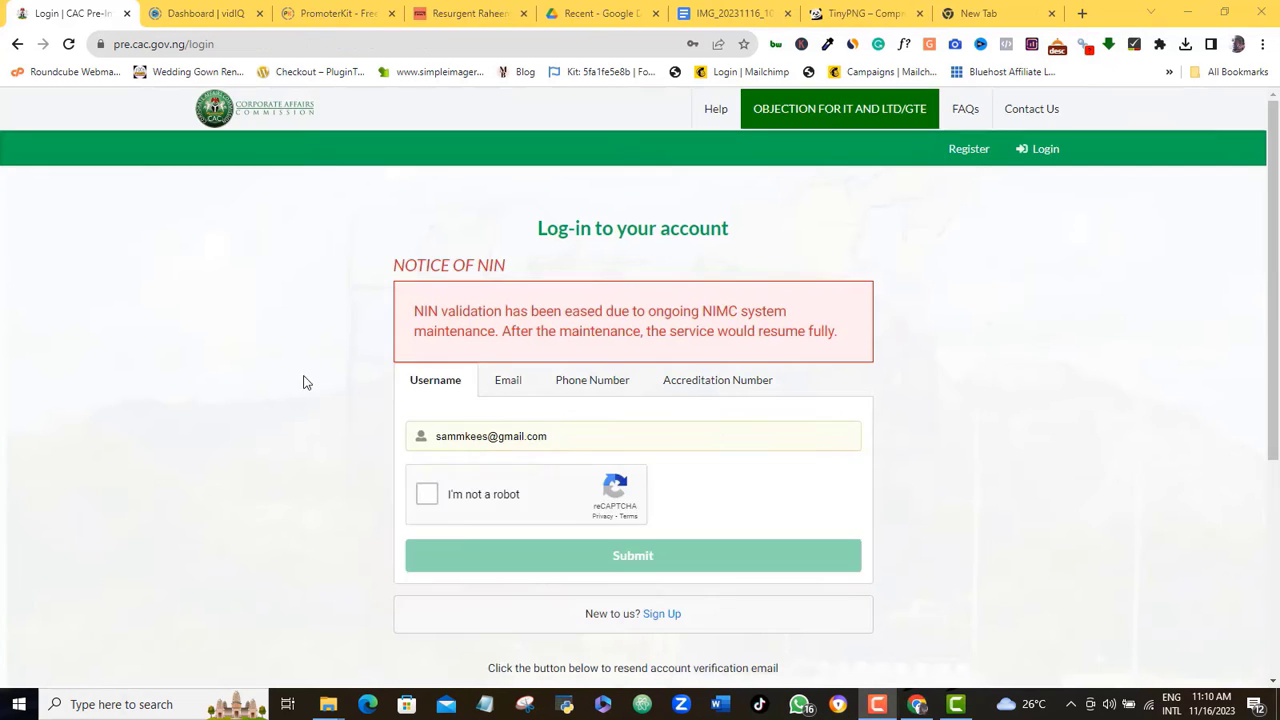
- Log in to the CAC account with the email option, completing the reCAPTCHA check and submitting the form
{"action": "left_click", "coordinate": [508, 380]}
{"action": "left_click", "coordinate": [427, 494]}
{"action": "left_click", "coordinate": [524, 556]}
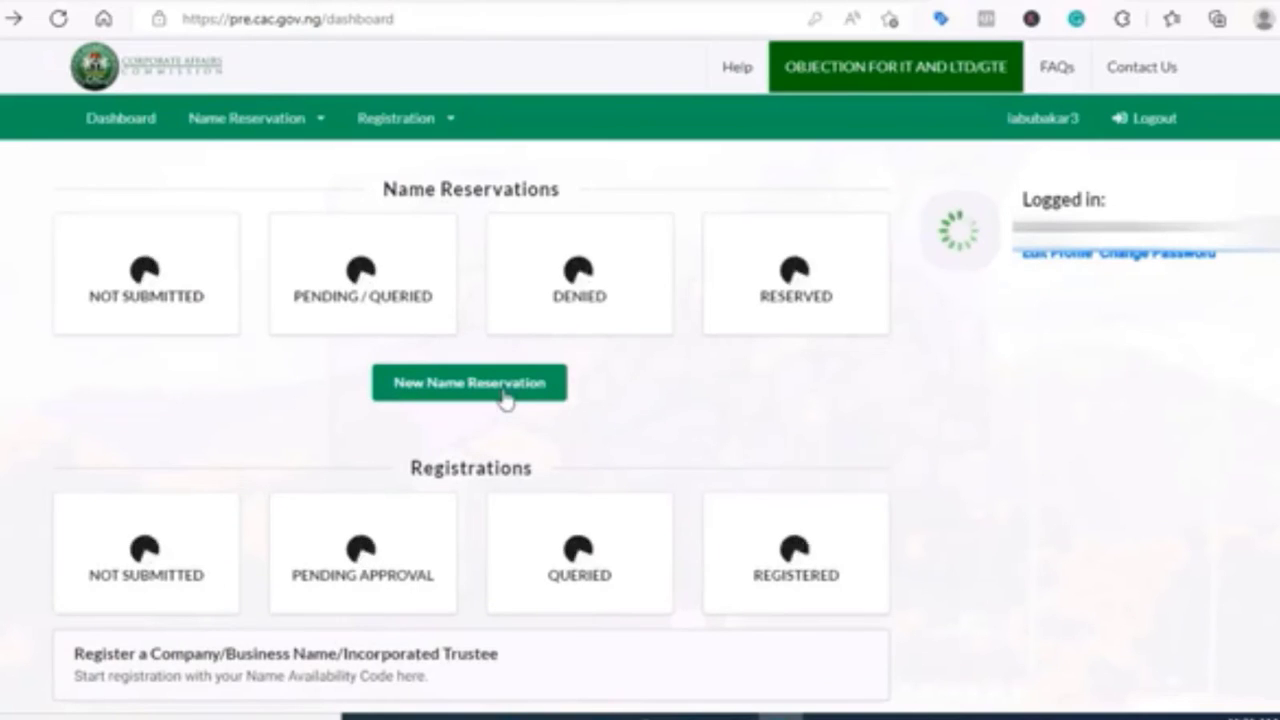
- Open the not submitted registrations and check the filing fee payment status for CIDIMARKETING
{"action": "scroll", "coordinate": [492, 390], "scroll_direction": "down", "scroll_amount": 1}
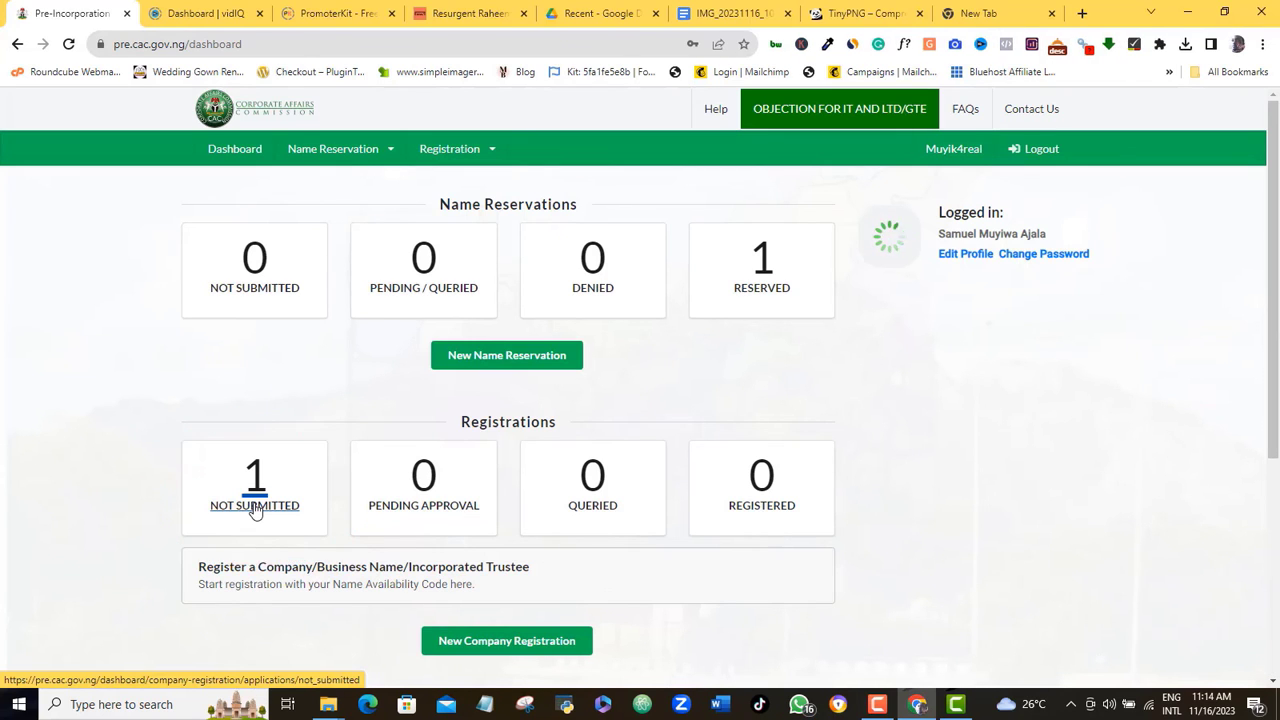
{"action": "left_click", "coordinate": [255, 510]}
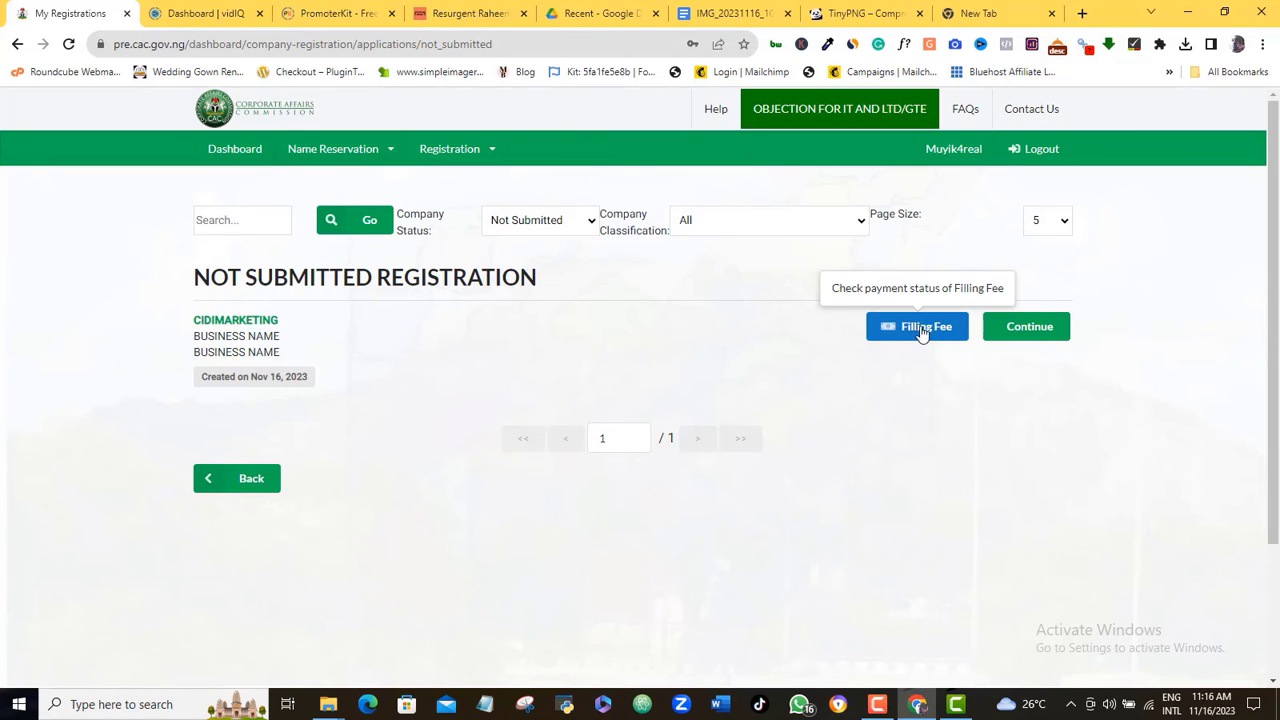
{"action": "left_click", "coordinate": [923, 334]}
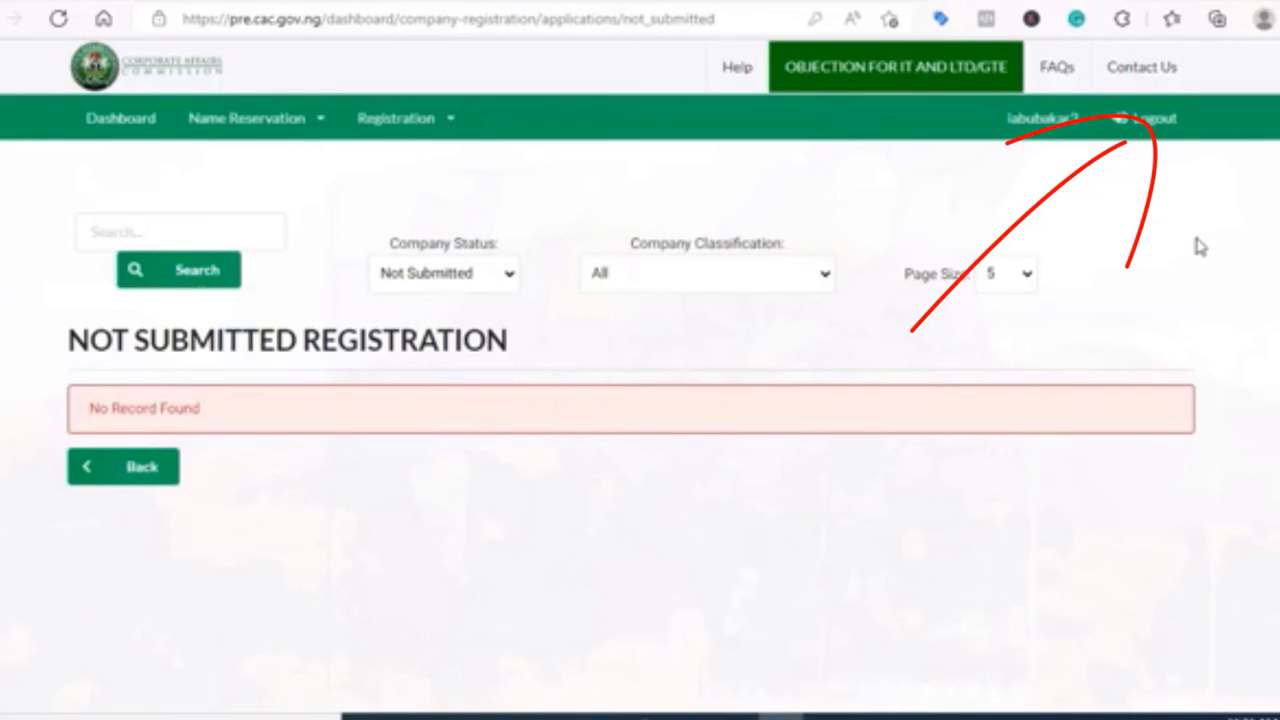
- Return from the not submitted registrations to the dashboard and check the pending approval registrations
{"action": "left_click", "coordinate": [157, 476]}
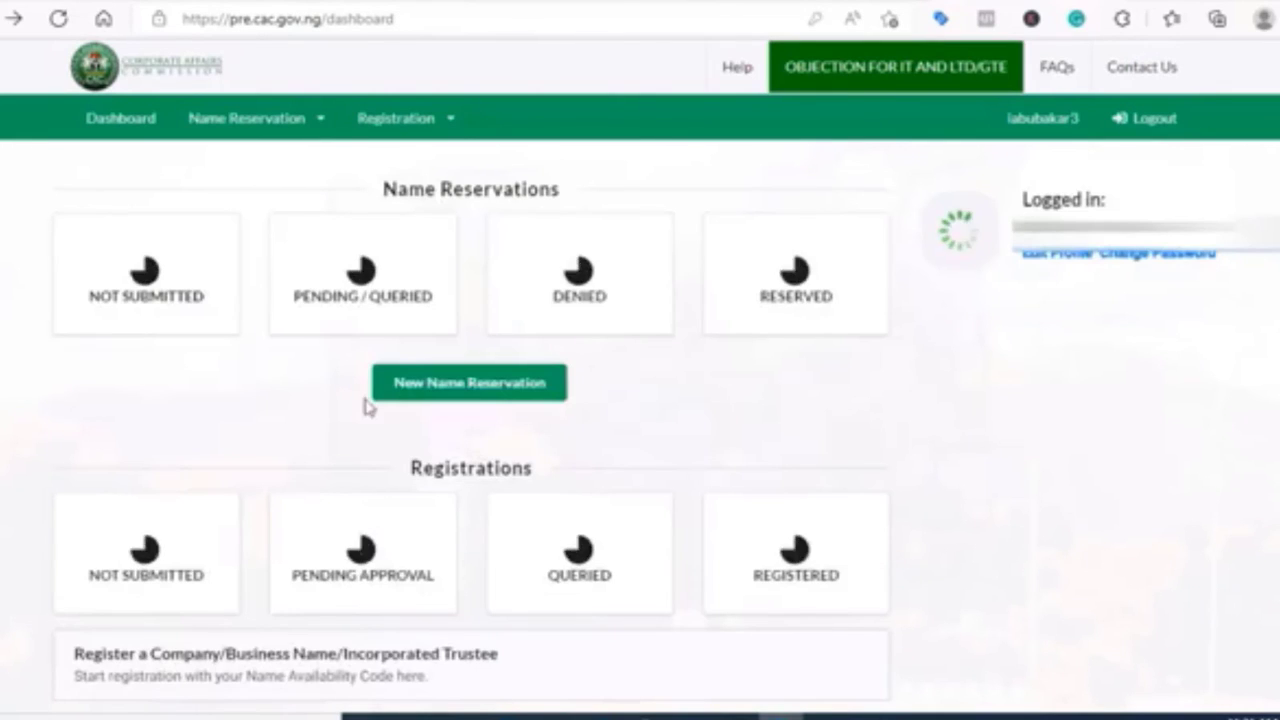
{"action": "scroll", "coordinate": [366, 406], "scroll_direction": "down", "scroll_amount": 1}
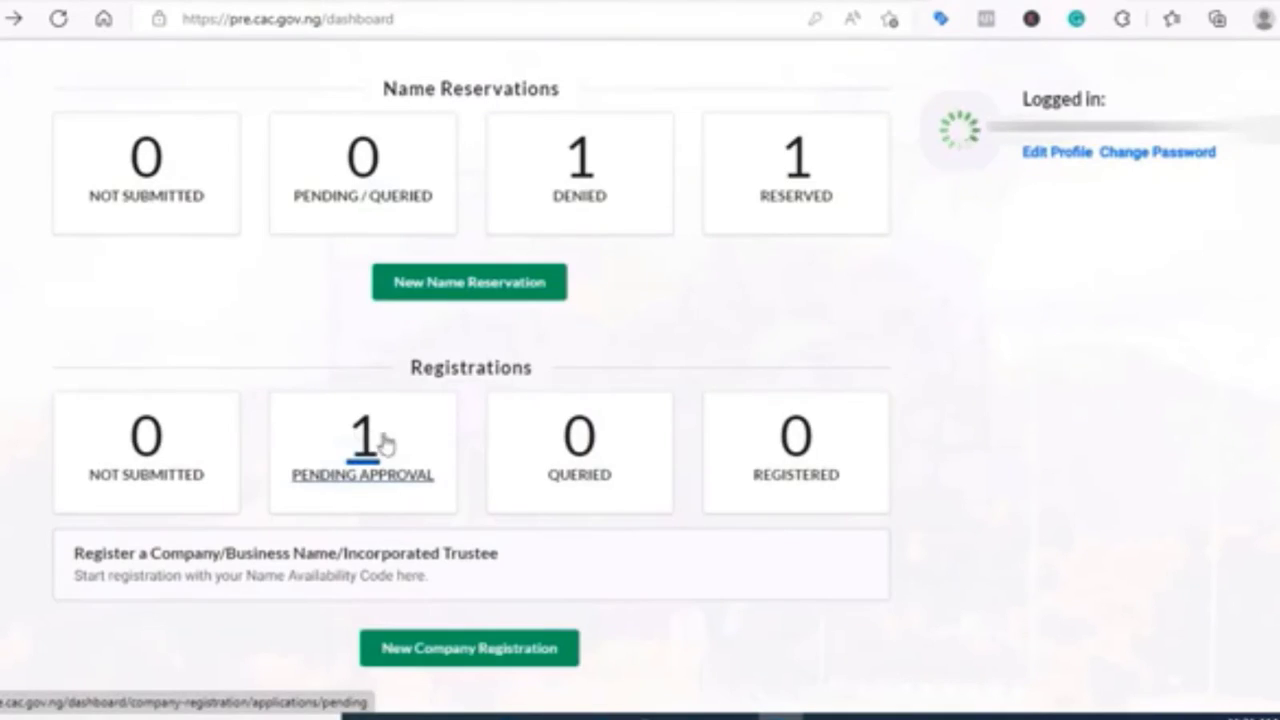